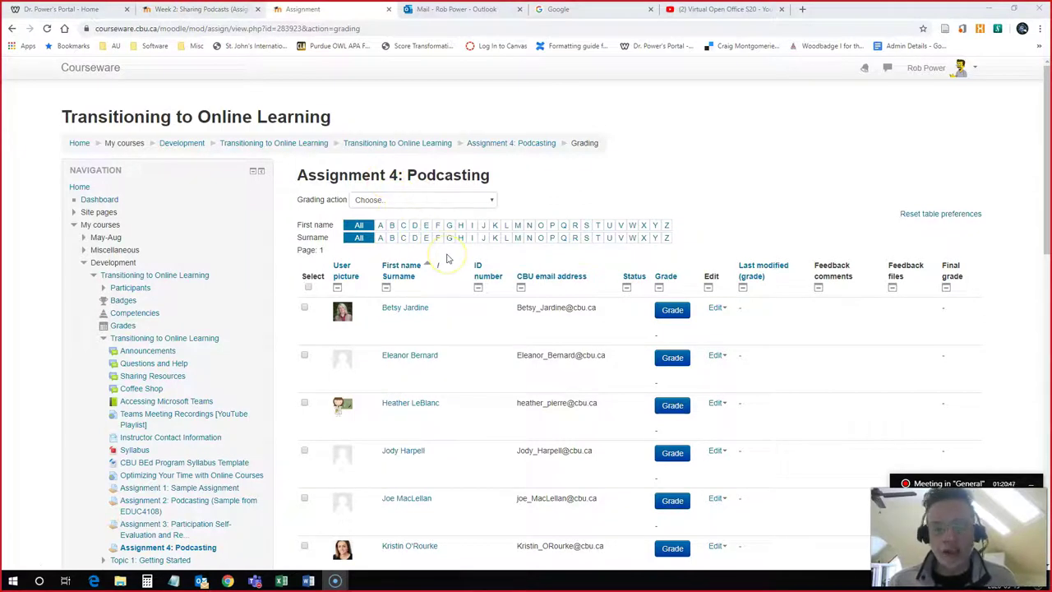
click(458, 281)
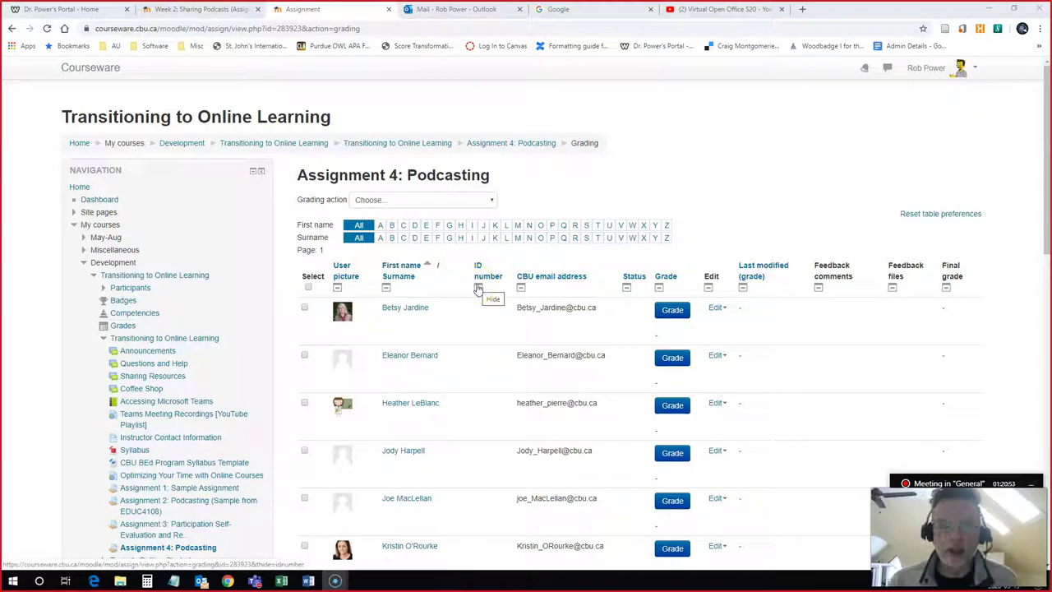
click(465, 329)
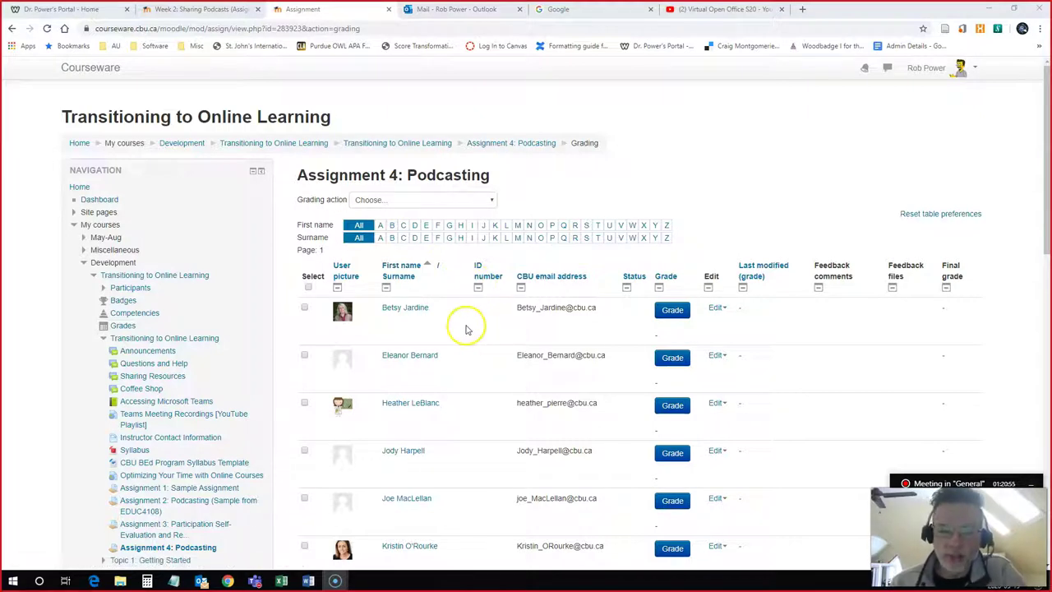
Switch to the EDUC4108_Roster_S20 workbook in Excel and review the student rows down to the last listed student.
click(281, 581)
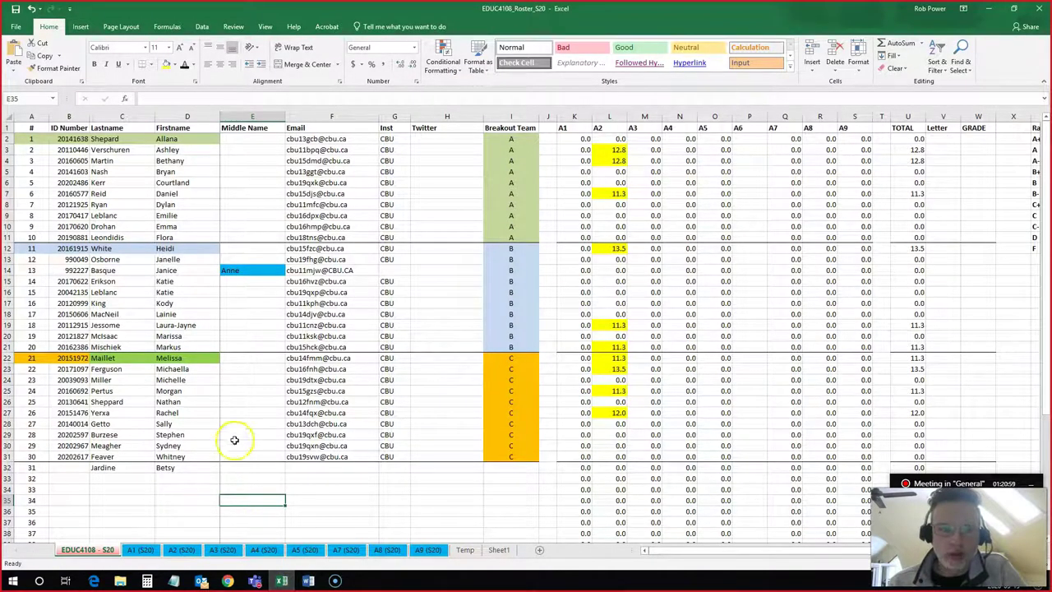
scroll(235, 438, down, 8)
scroll(235, 436, up, 3)
scroll(235, 435, down, 4)
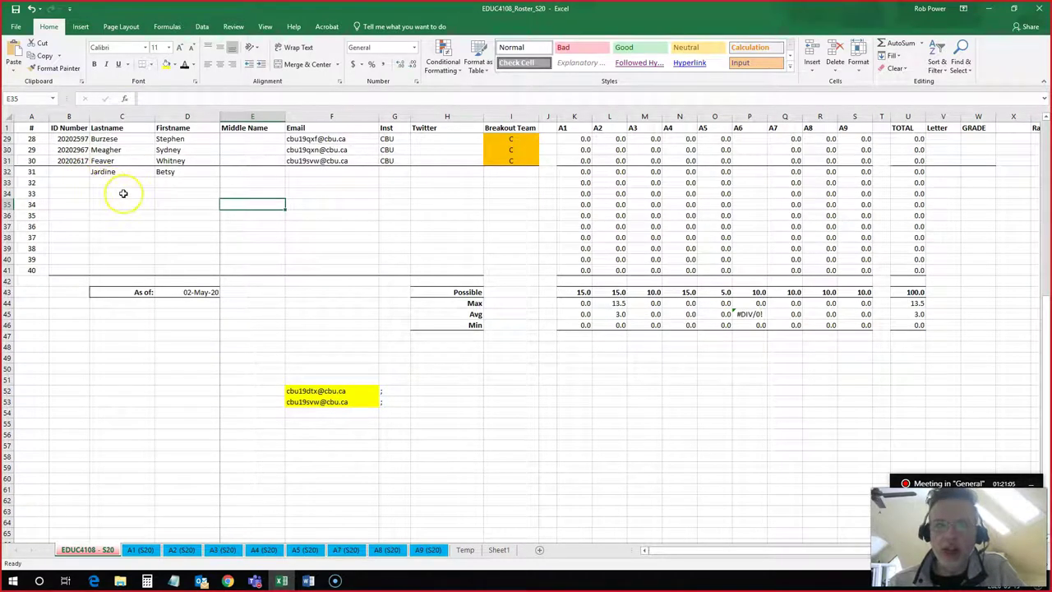
scroll(124, 193, down, 1)
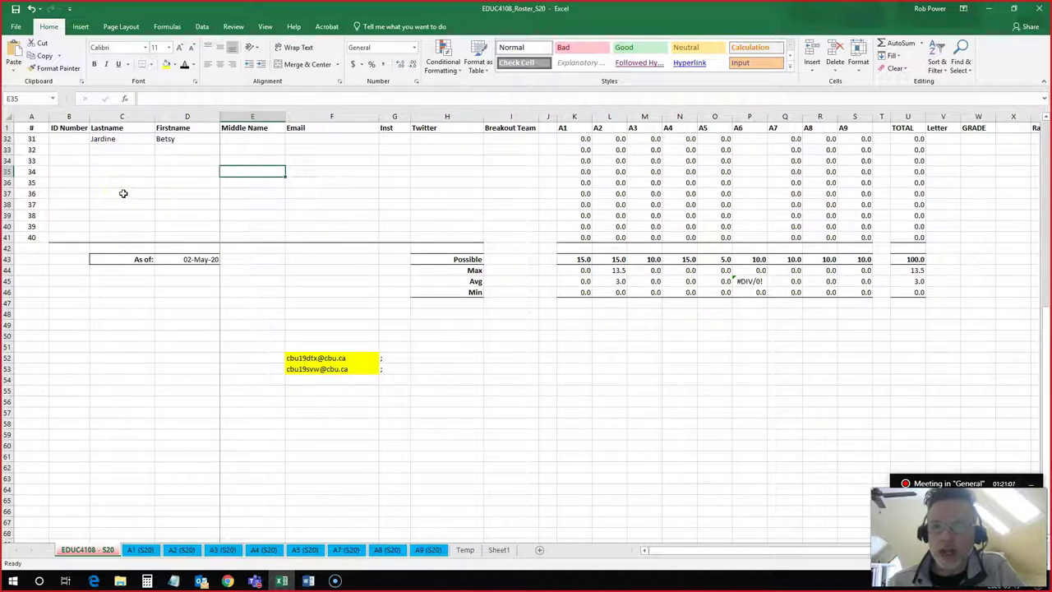
View the EDUC4108 A2 Rubric - DEMO document in Word and the A2 (S20) scores sheet in the Excel roster.
mouse_move(308, 578)
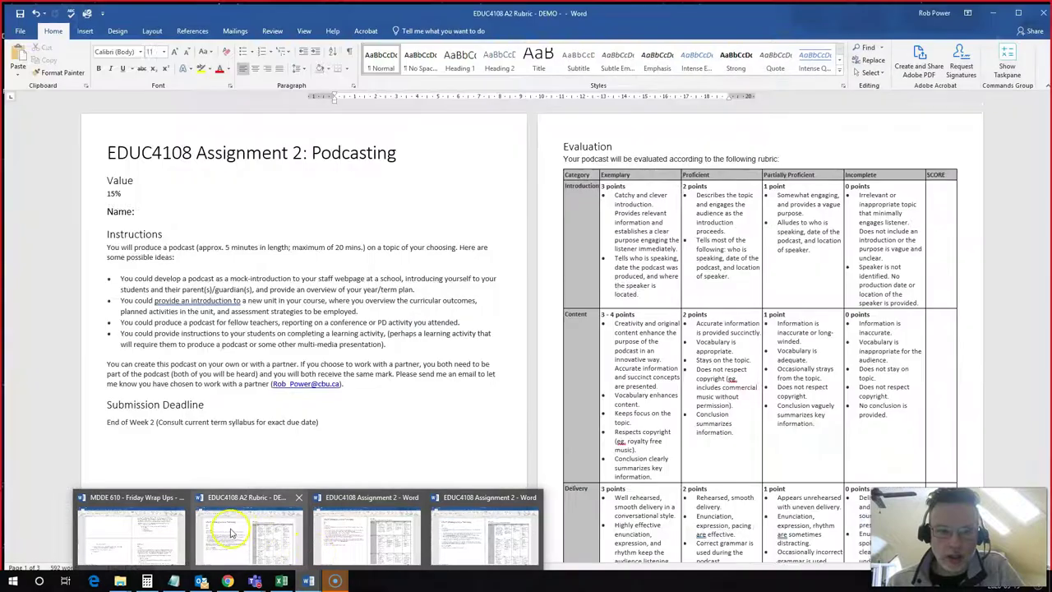
click(218, 538)
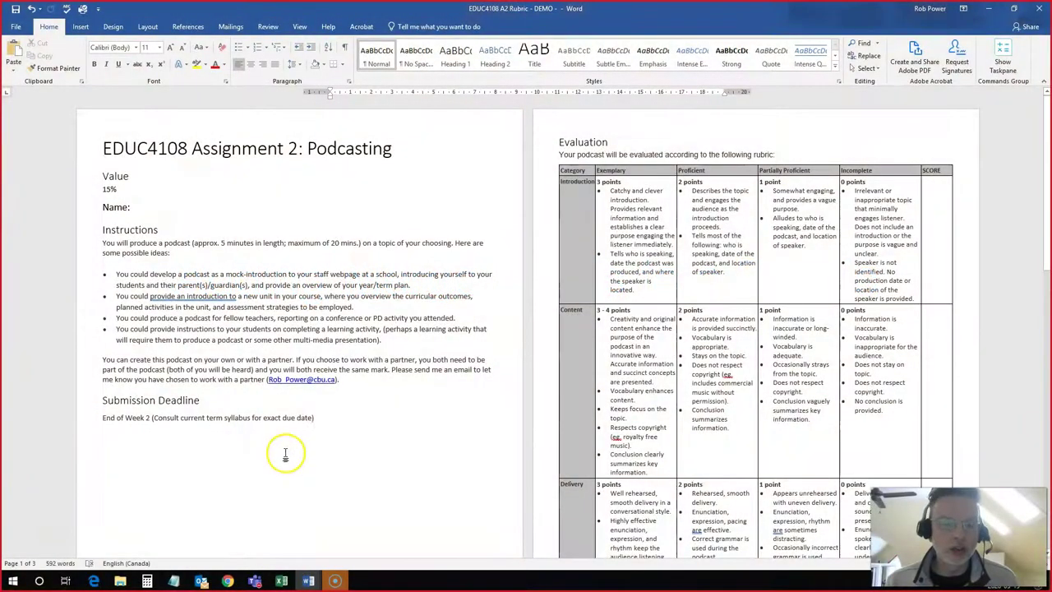
click(281, 581)
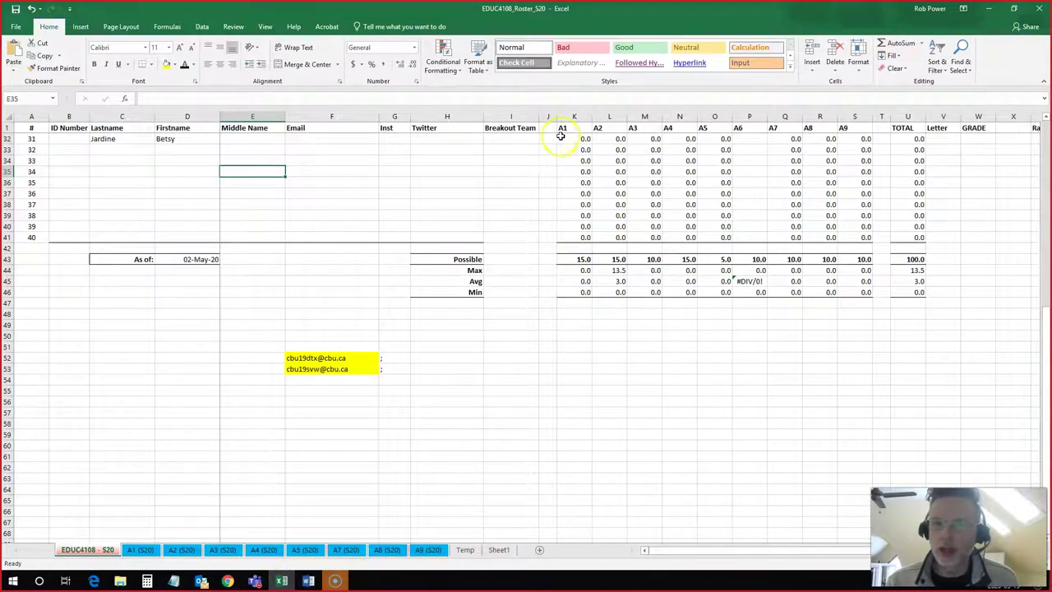
click(182, 549)
scroll(176, 521, down, 6)
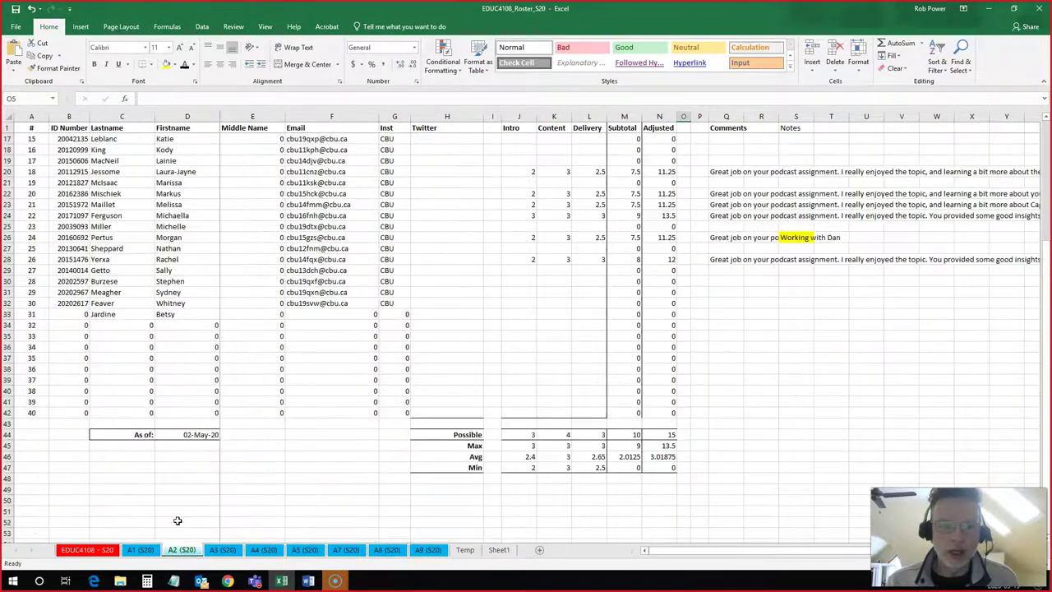
scroll(176, 521, down, 2)
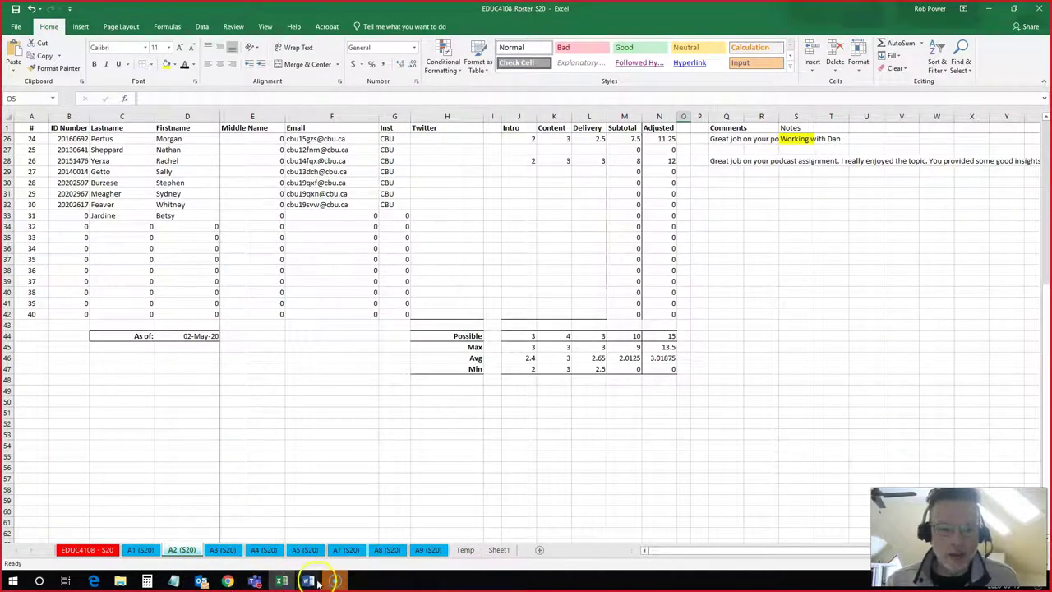
Switch to the EDUC4108 A2 Rubric - DEMO document in Word and start choosing an existing list as mail merge recipients.
mouse_move(309, 581)
click(251, 551)
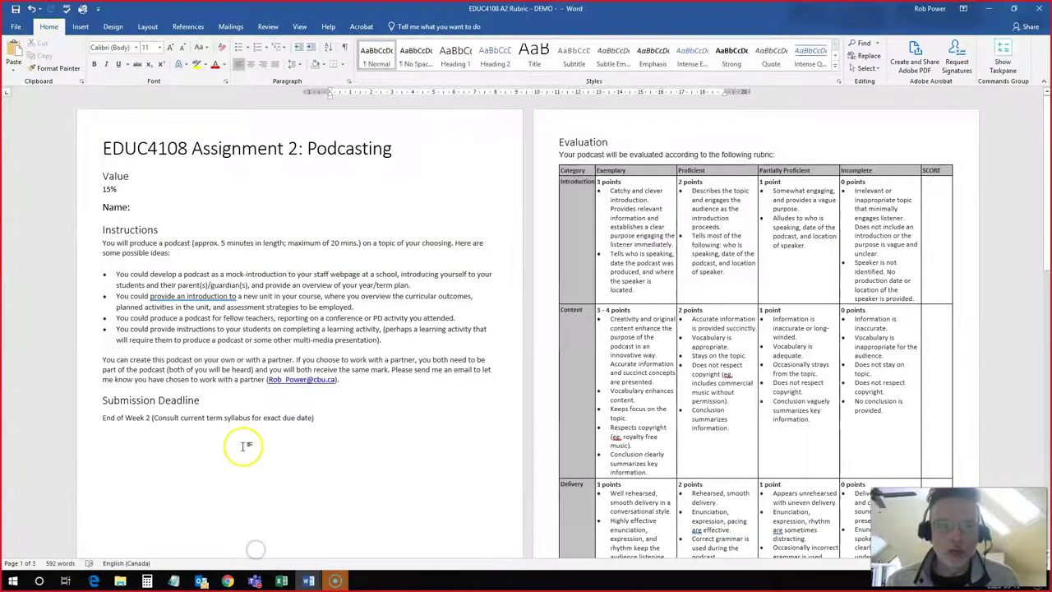
click(230, 27)
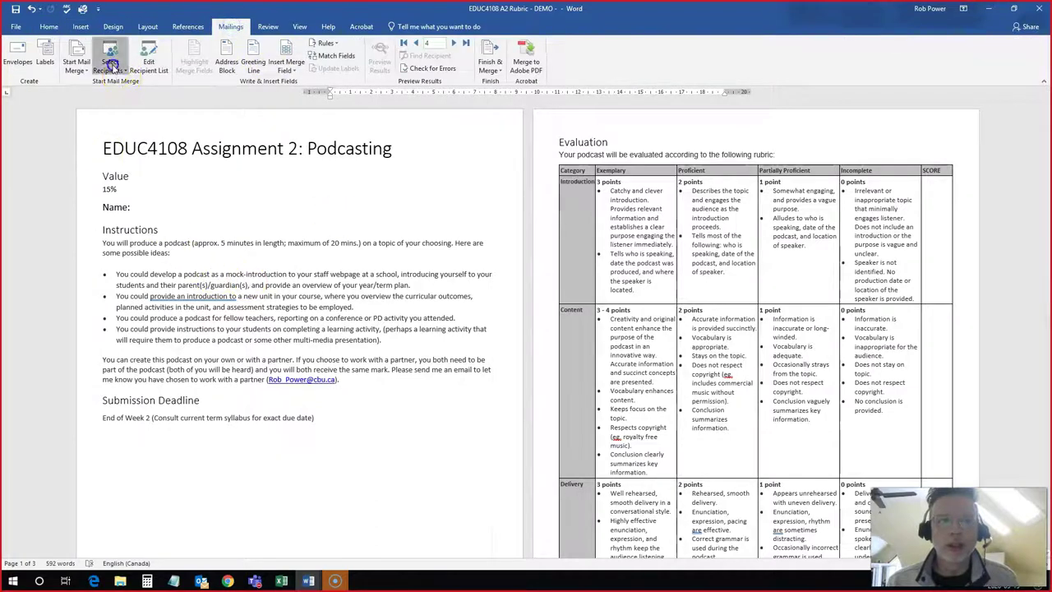
click(110, 66)
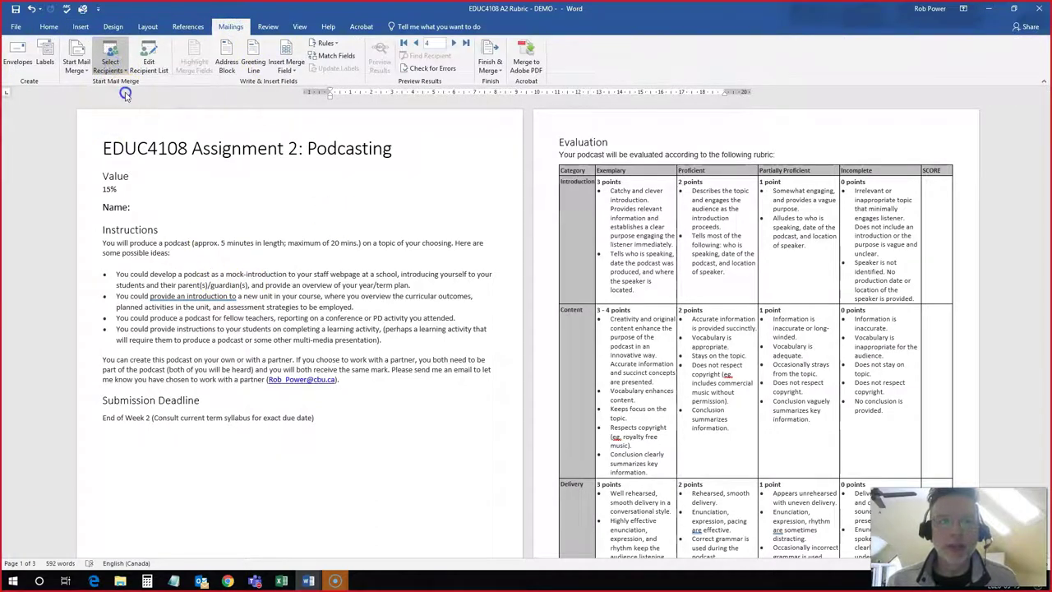
click(132, 94)
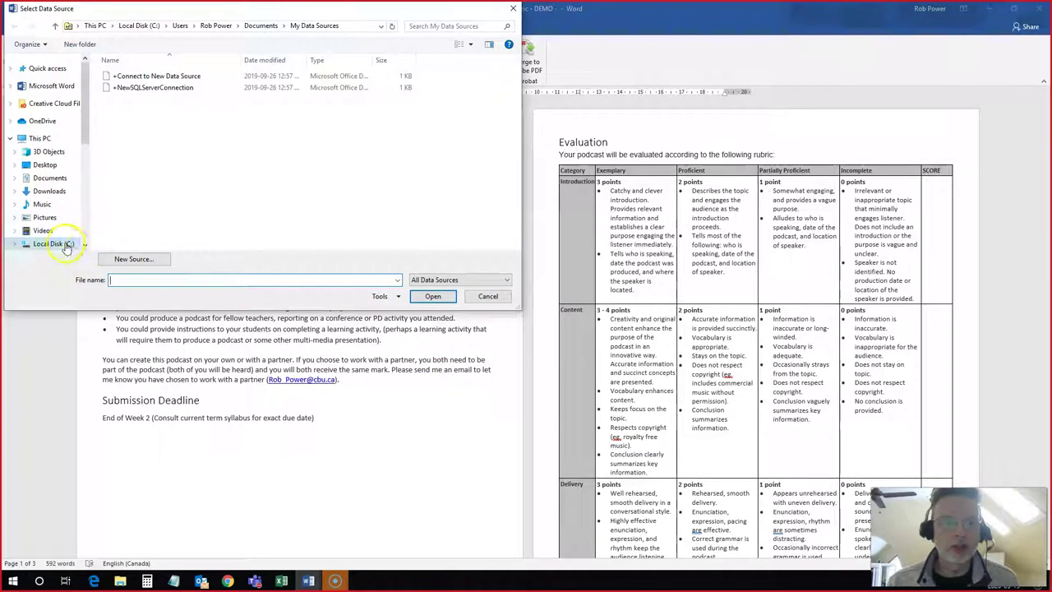
Connect EDUC4108_Roster_S20 from Holocron (D:) > Work > CBU > EDUC4108 > Class Rosters as an OLE DB source, using the A2 (S20)$ table.
drag(85, 129, 95, 175)
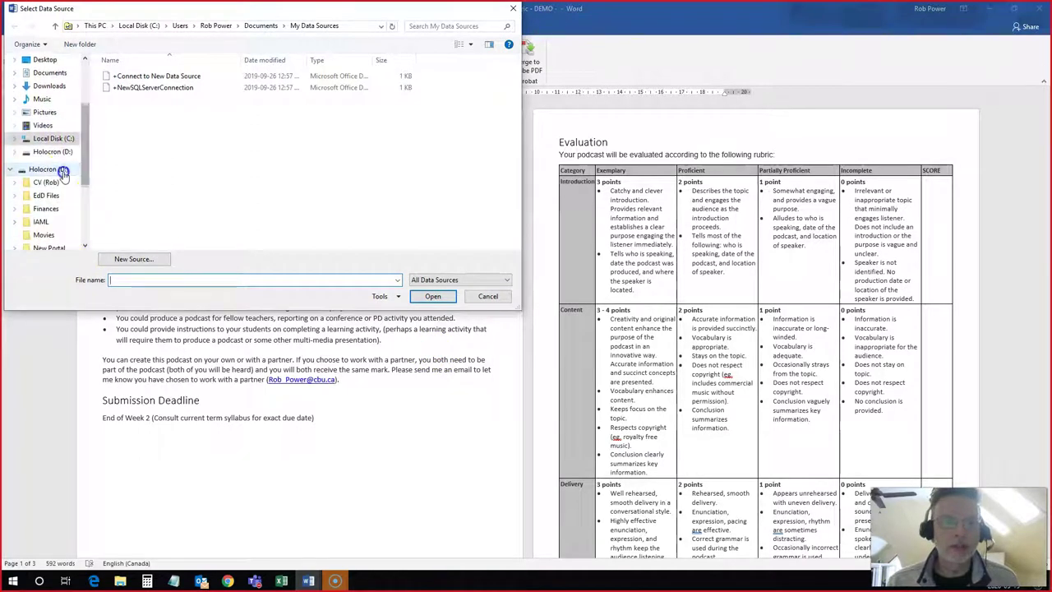
click(51, 169)
double_click(123, 215)
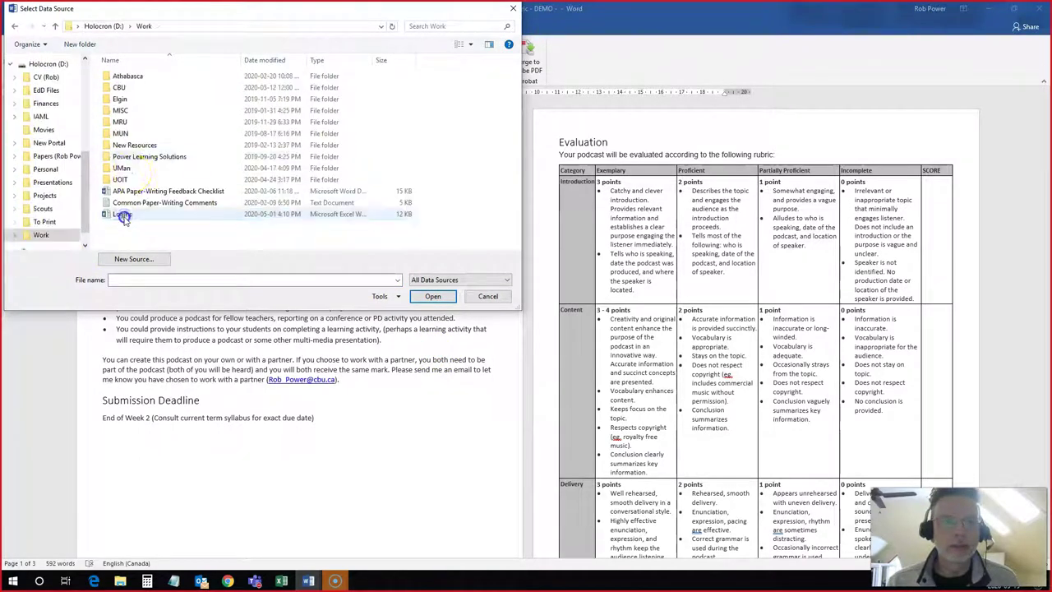
double_click(120, 88)
double_click(122, 87)
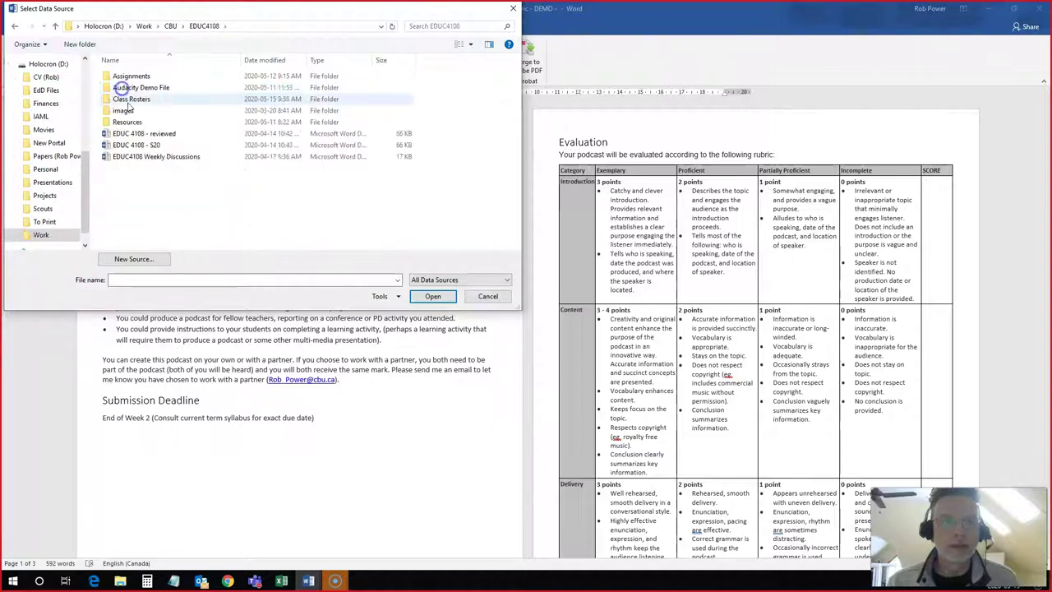
double_click(129, 98)
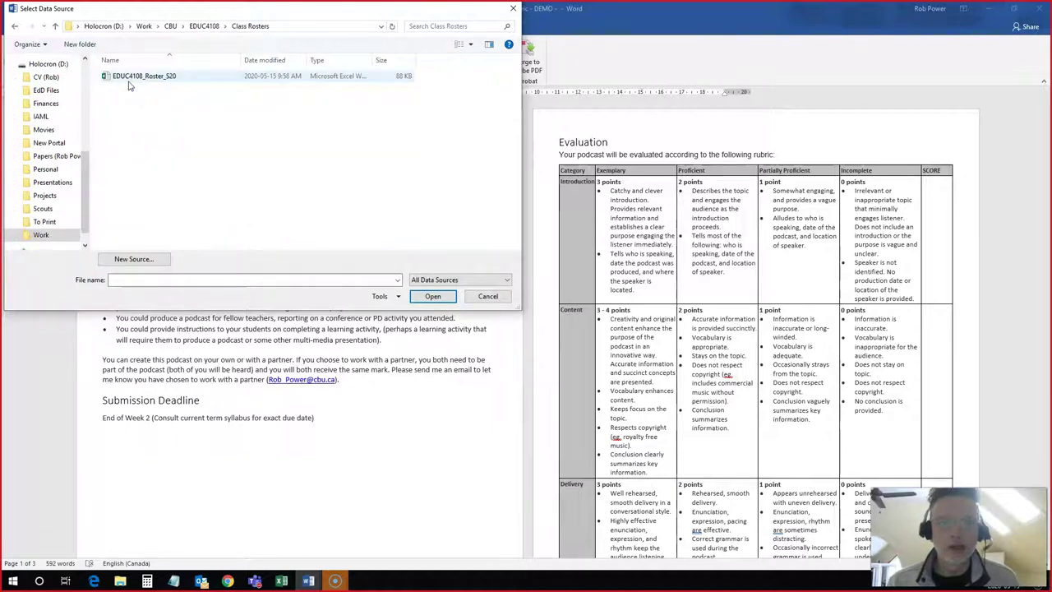
double_click(129, 80)
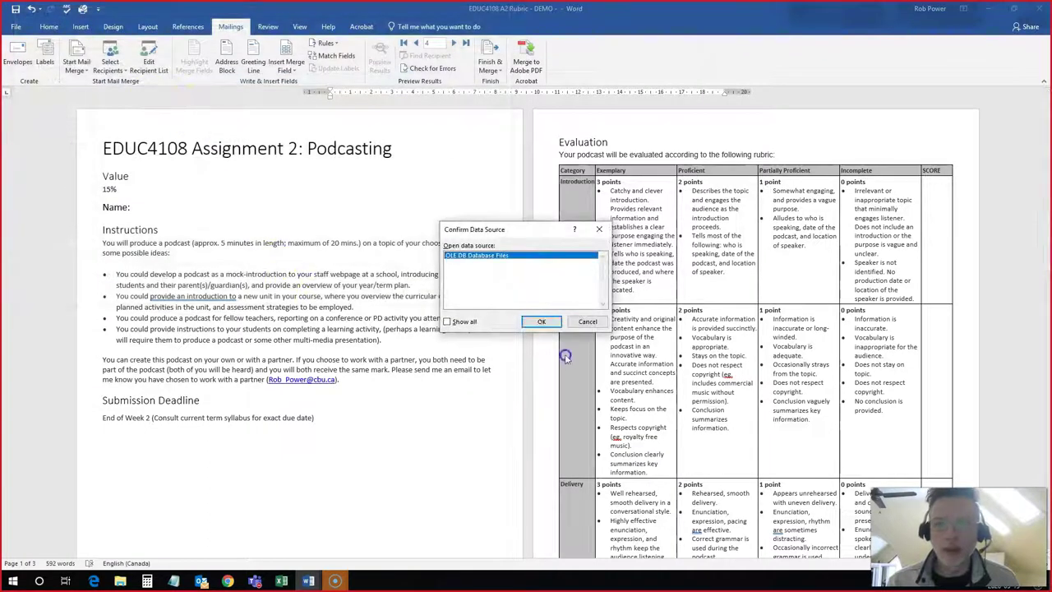
click(536, 321)
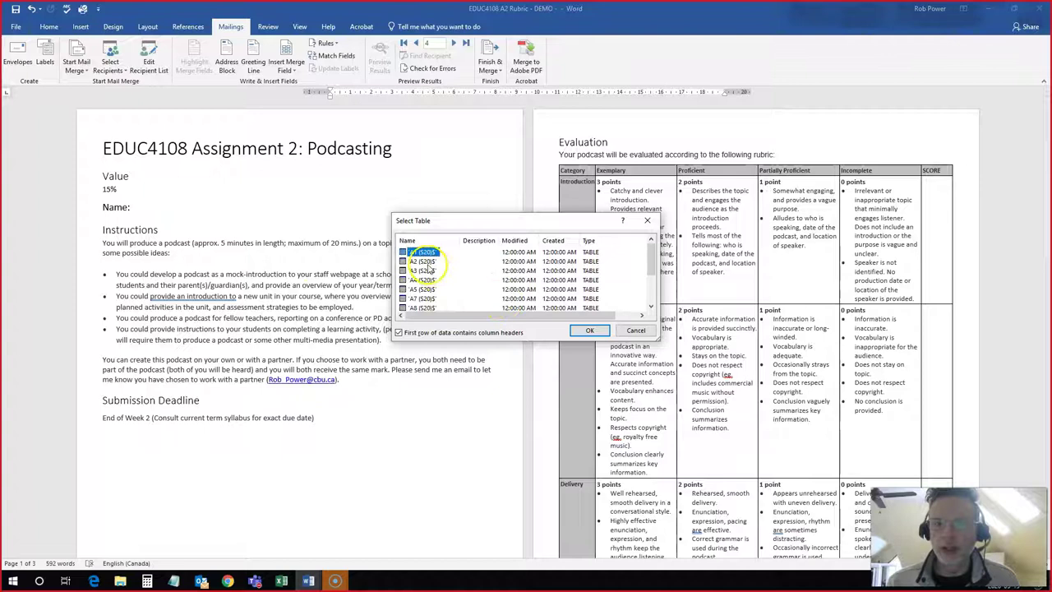
click(589, 330)
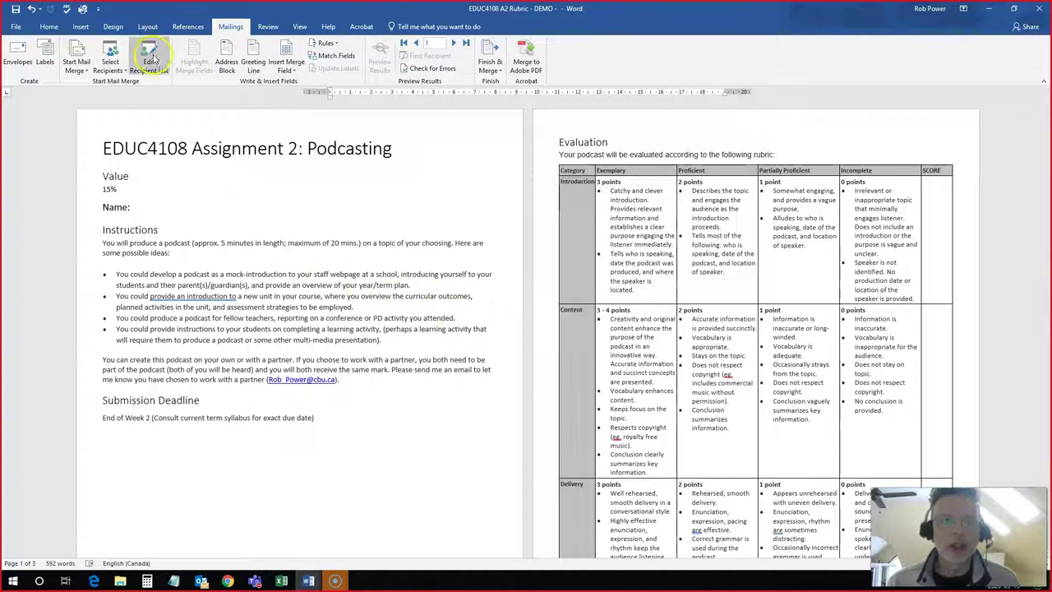
Edit the recipient list to exclude everyone except the student in record # 31.
click(149, 63)
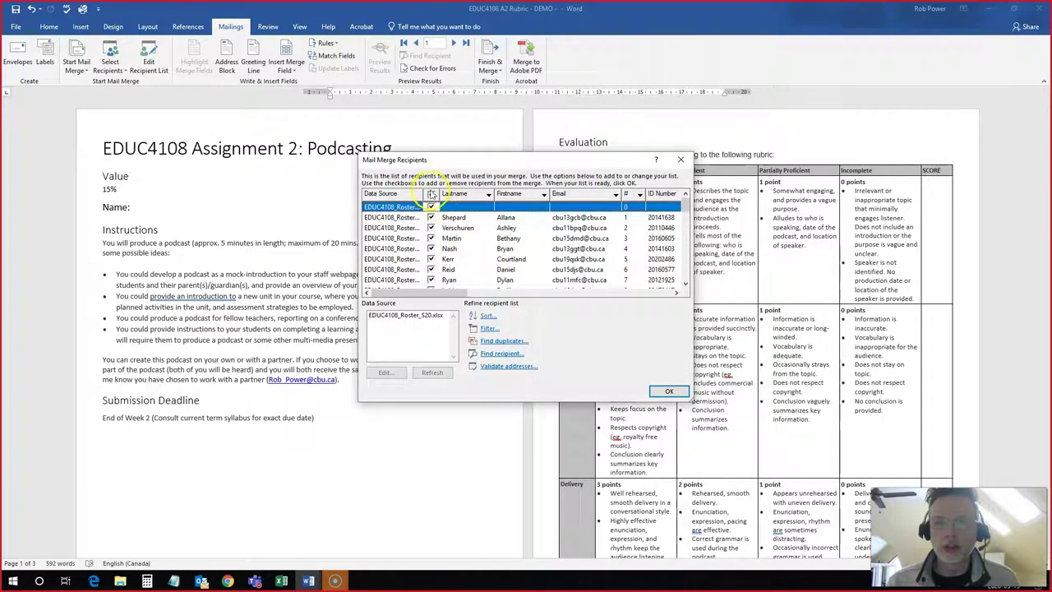
scroll(473, 237, down, 10)
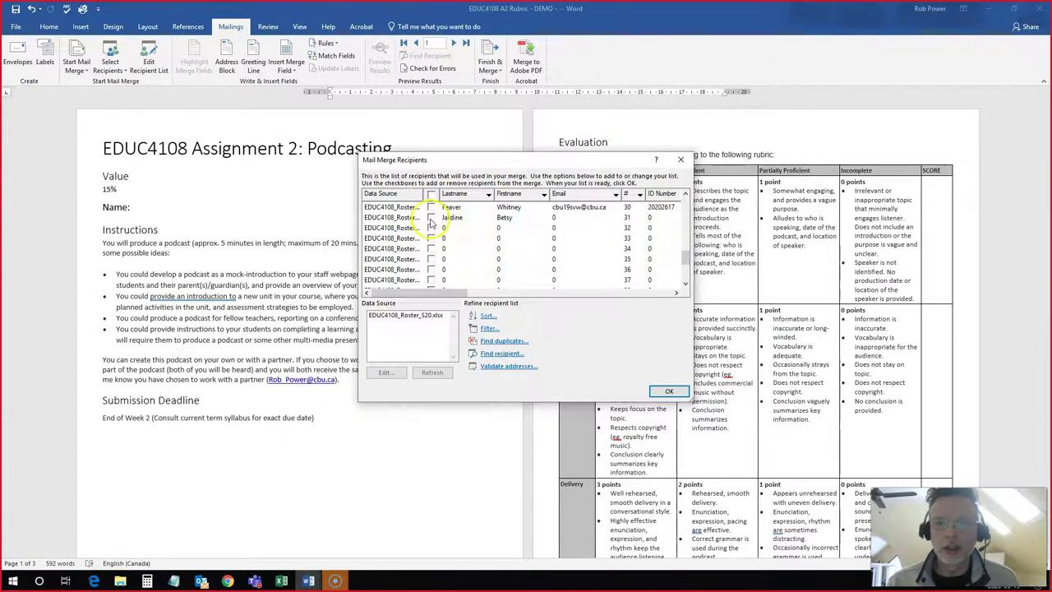
click(431, 217)
click(668, 392)
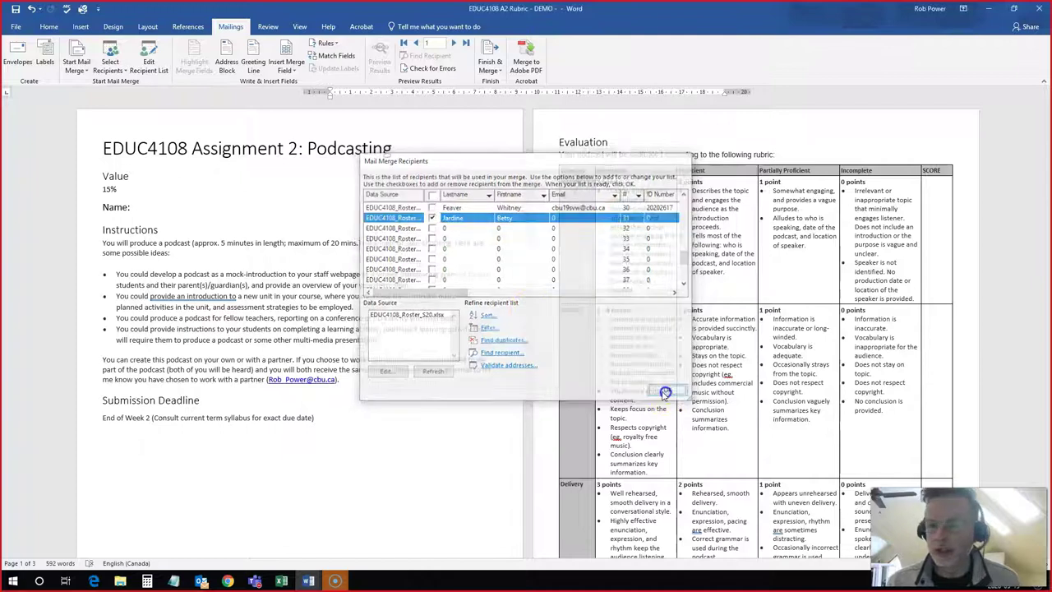
Insert the Firstname and Lastname merge fields after the "Name:" label.
click(148, 205)
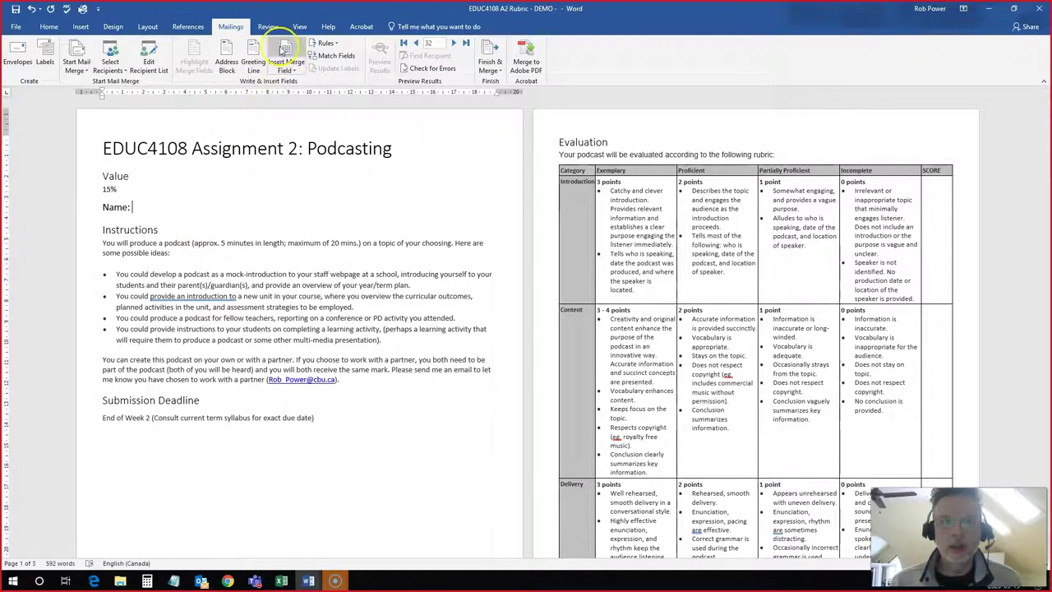
click(292, 72)
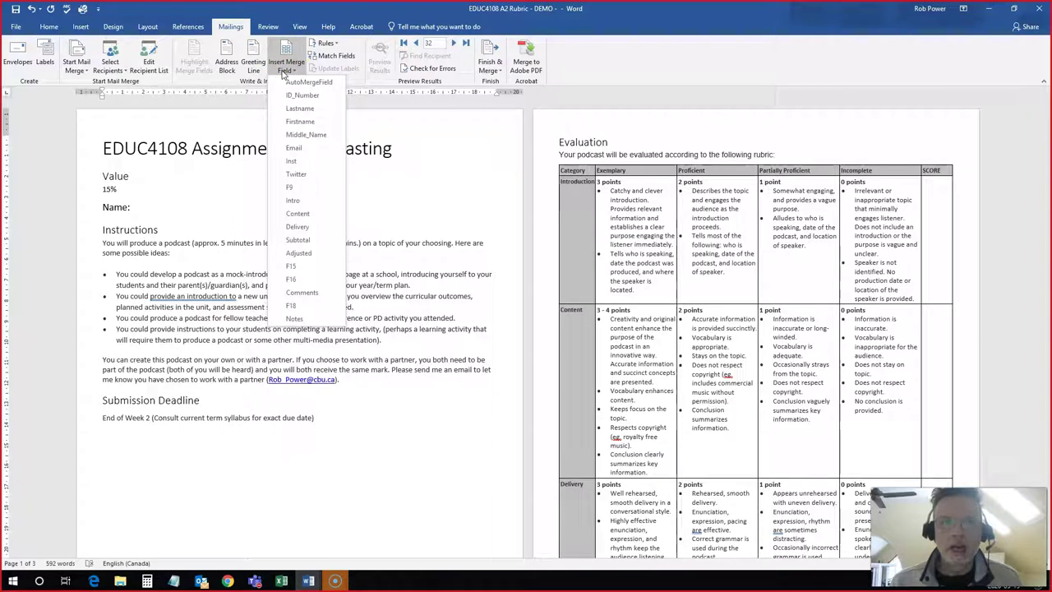
click(300, 121)
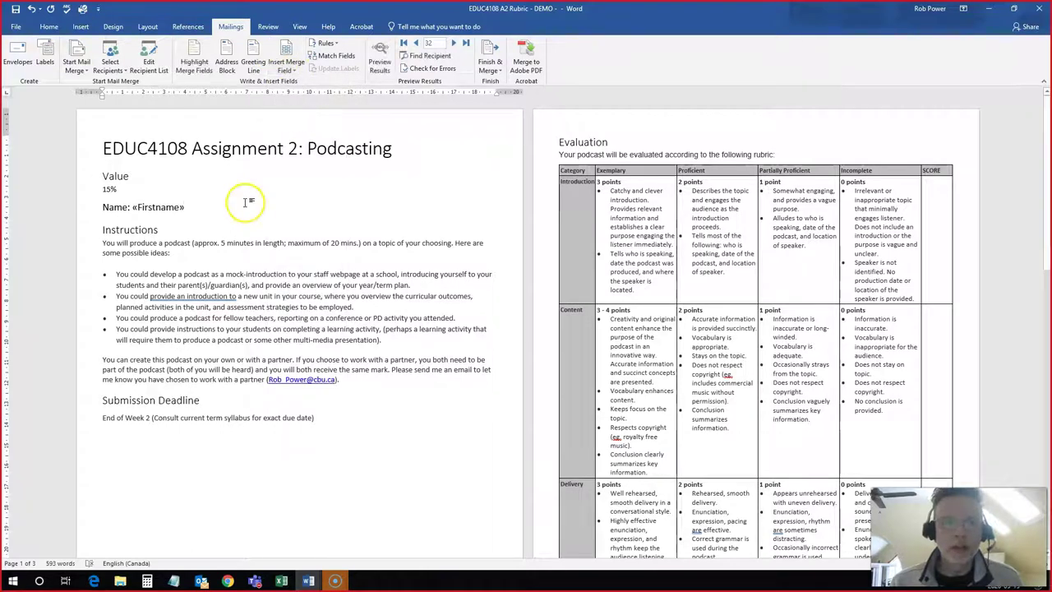
click(292, 71)
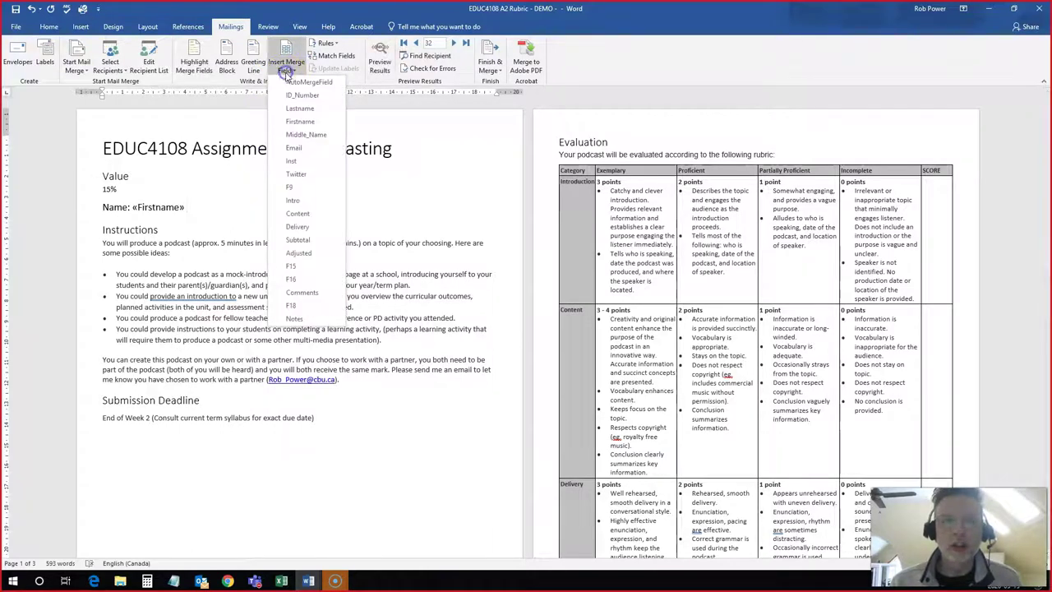
click(301, 109)
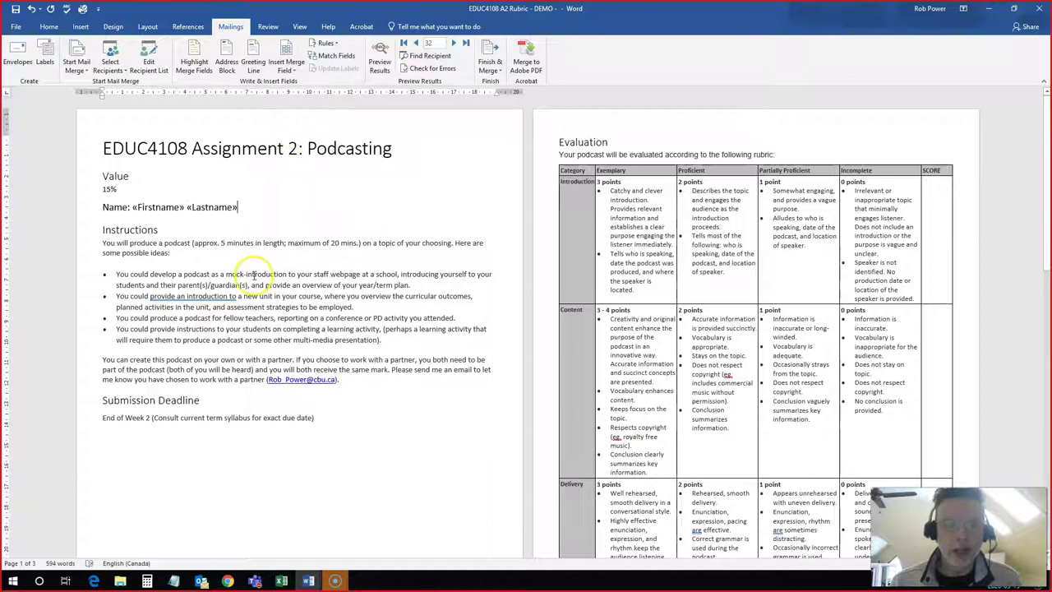
Insert the Intro merge field in the SCORE cell of the rubric's Introduction row.
click(938, 191)
scroll(586, 215, down, 1)
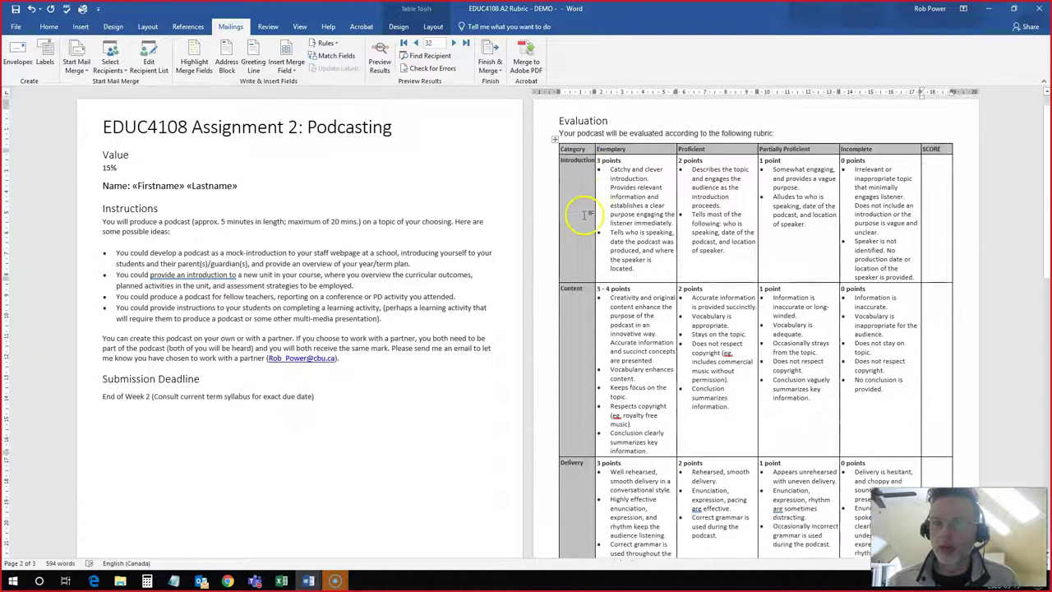
scroll(572, 214, down, 4)
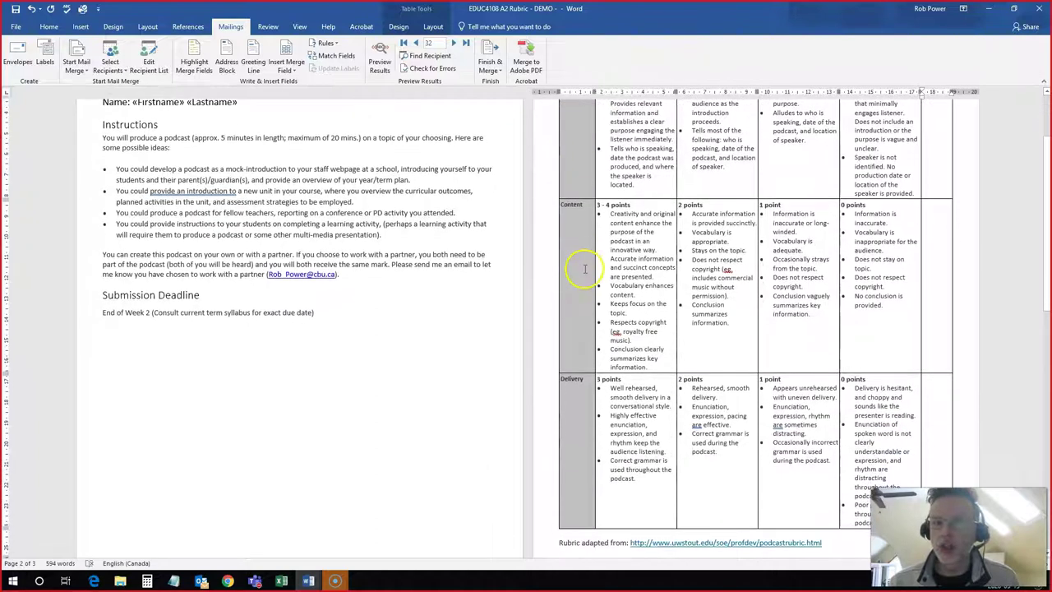
scroll(748, 337, up, 3)
scroll(761, 331, up, 2)
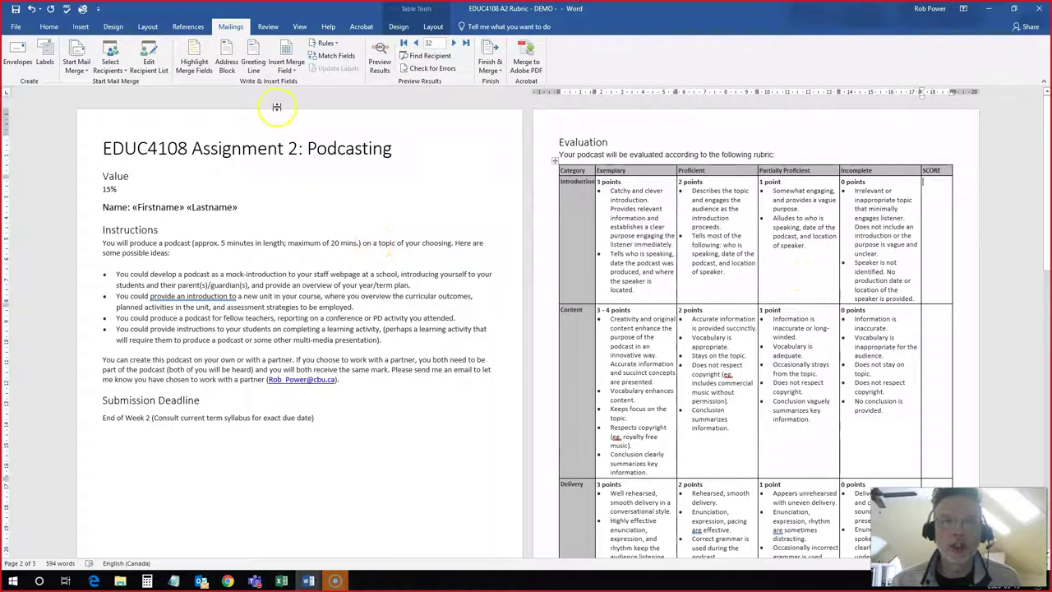
click(294, 70)
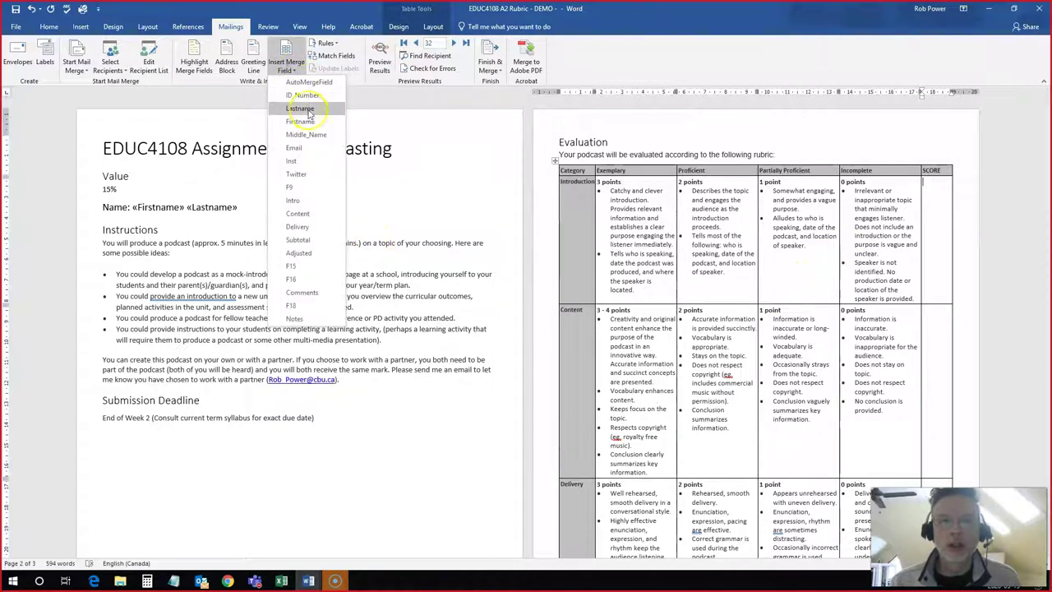
click(325, 200)
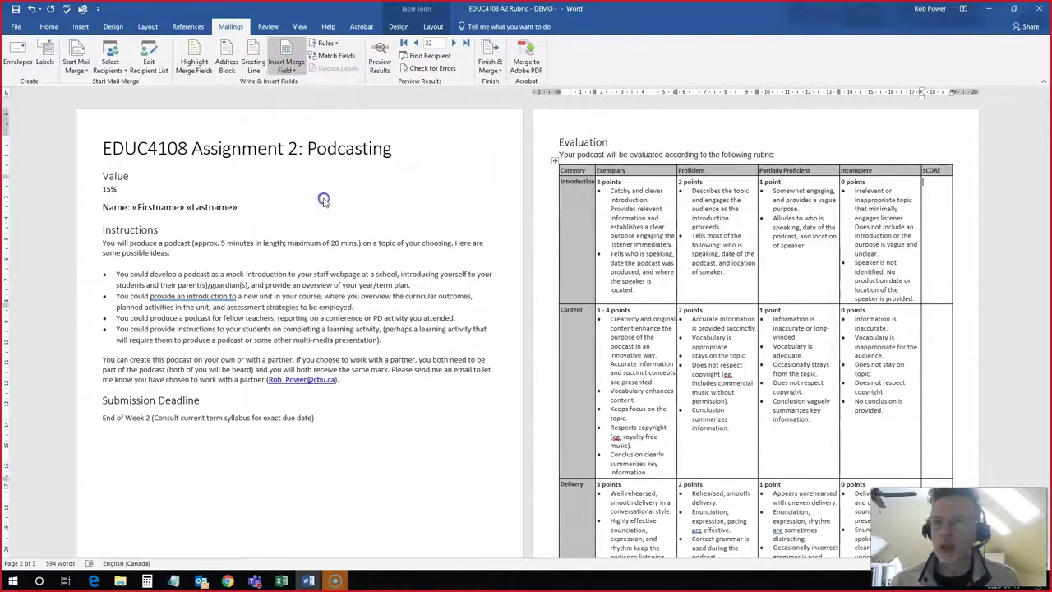
Insert the Content and Delivery merge fields in the SCORE cells of the rubric's Content and Delivery rows.
click(927, 322)
click(289, 70)
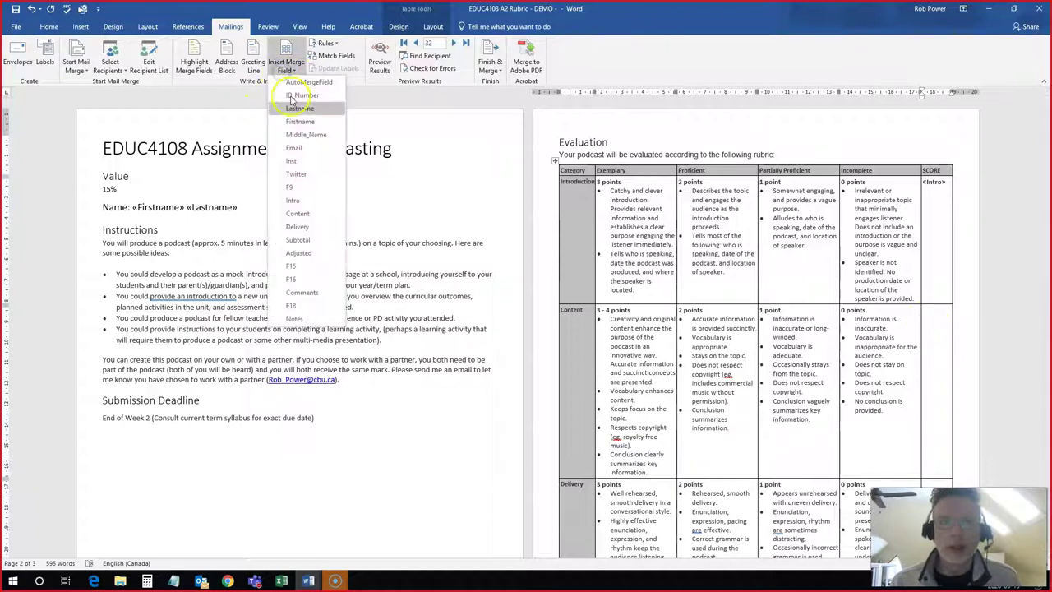
click(319, 213)
scroll(739, 364, down, 3)
click(939, 398)
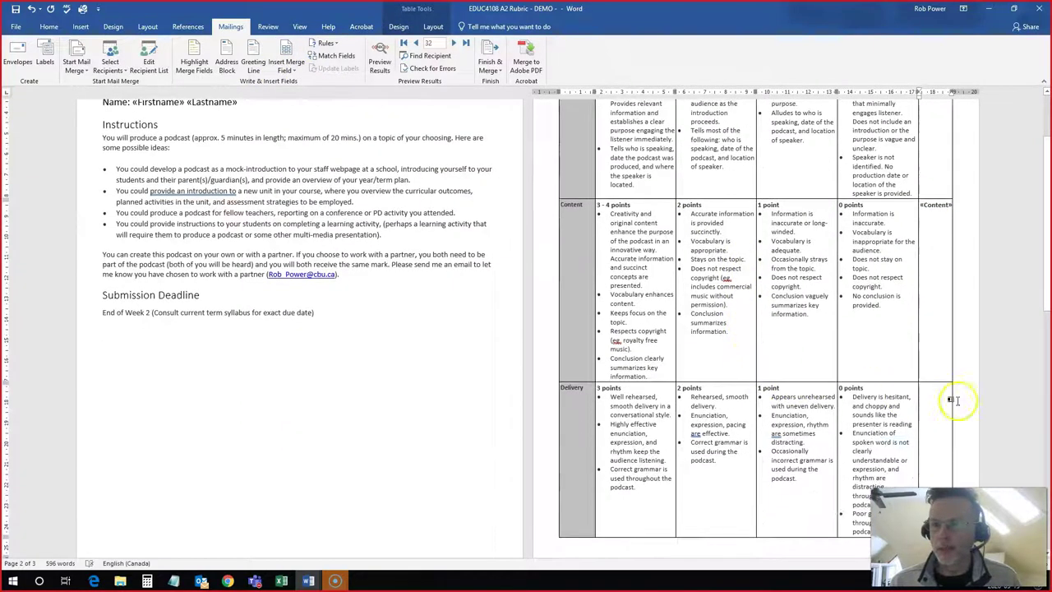
click(289, 71)
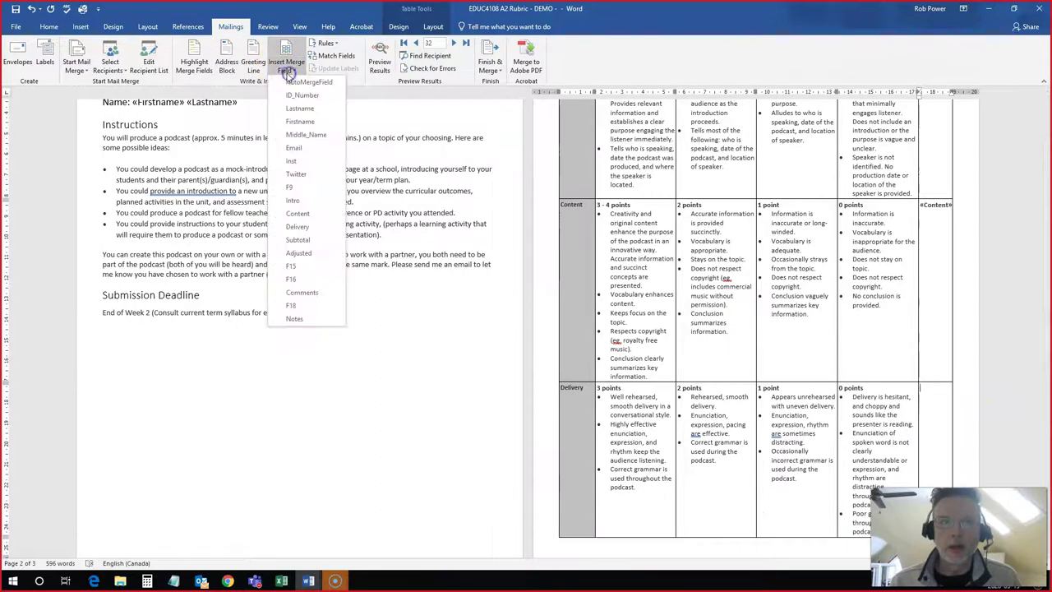
click(305, 226)
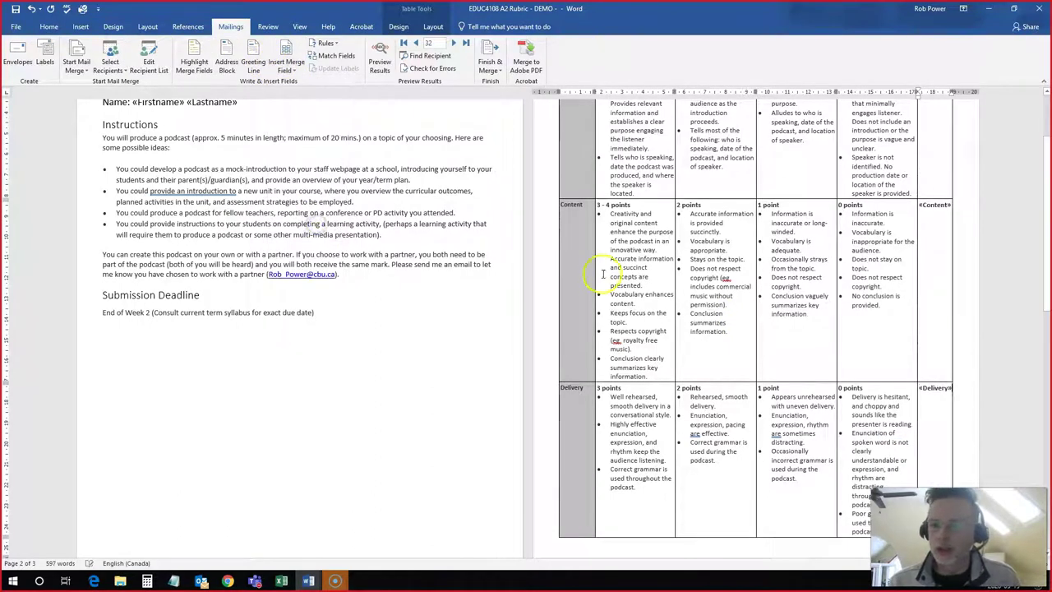
Under Score, insert the Subtotal merge field before "/ 10" and the Adjusted merge field before "/ 15" on the TOTAL line.
scroll(608, 255, up, 3)
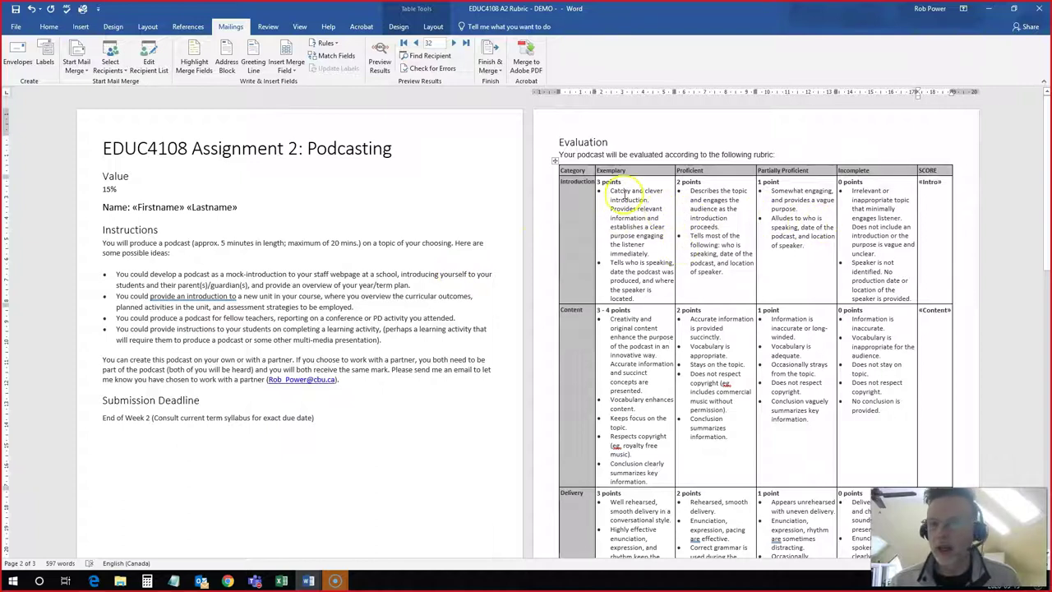
scroll(690, 222, down, 5)
scroll(682, 222, down, 4)
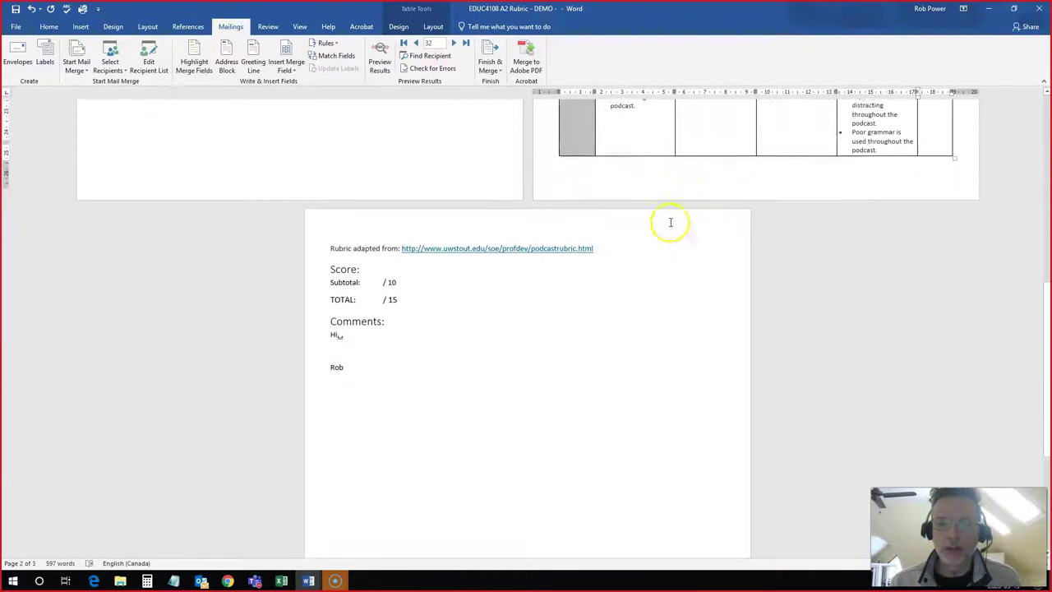
click(376, 267)
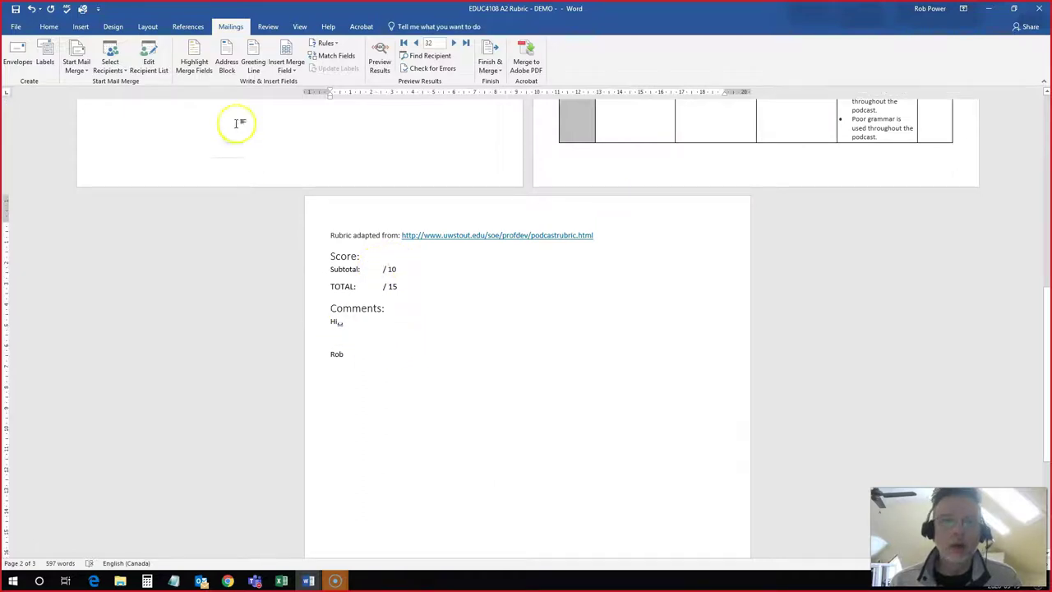
click(287, 70)
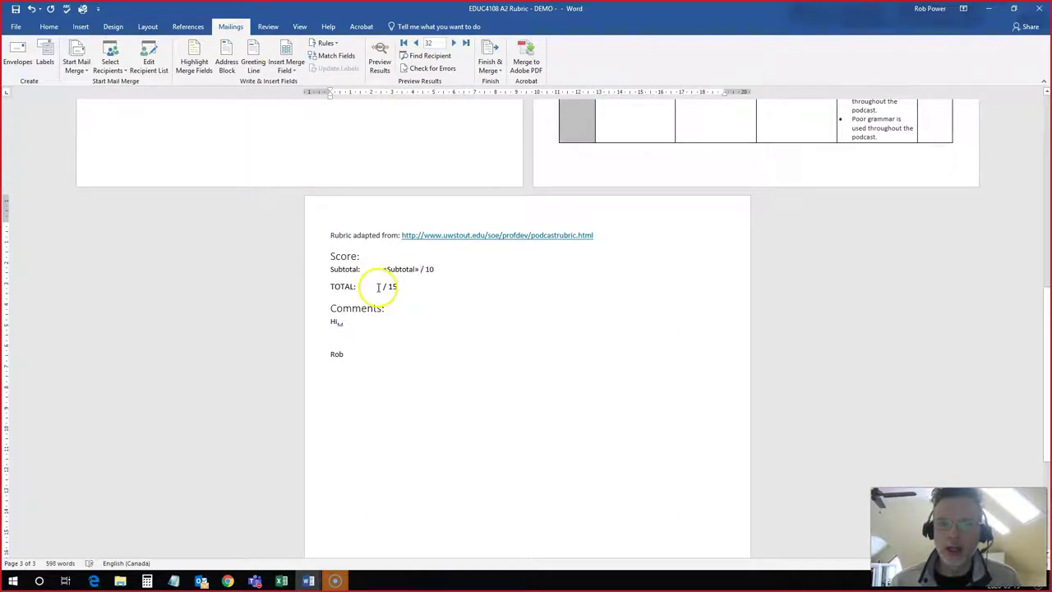
scroll(693, 219, up, 5)
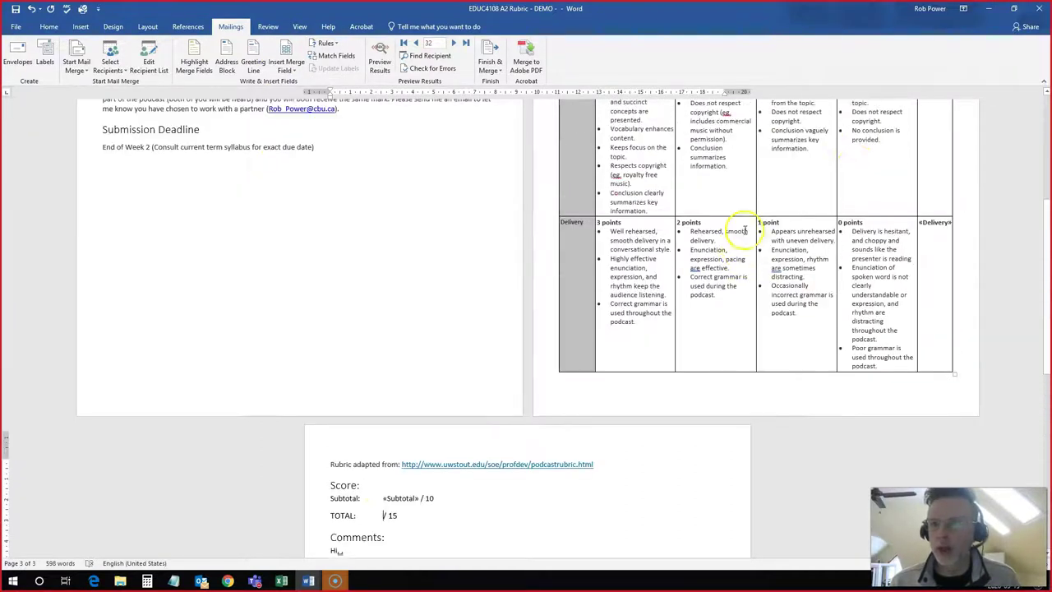
scroll(394, 324, down, 3)
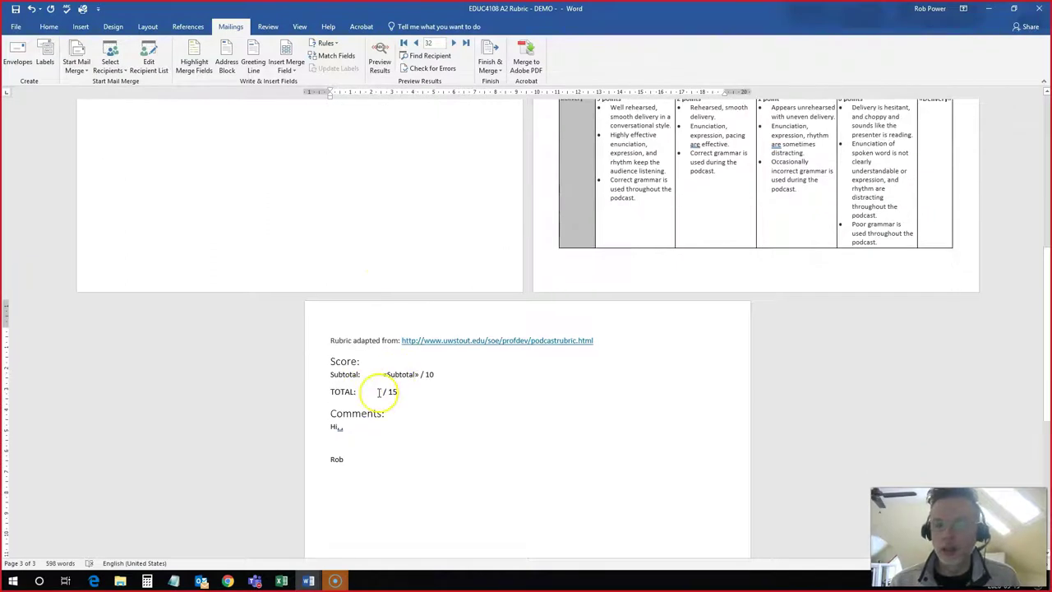
click(285, 69)
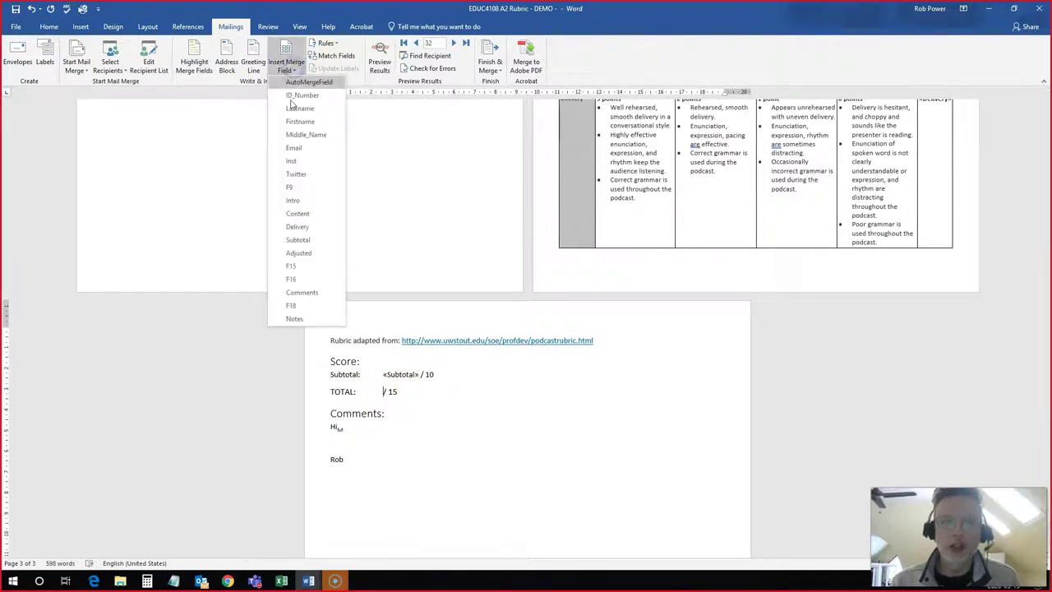
click(299, 252)
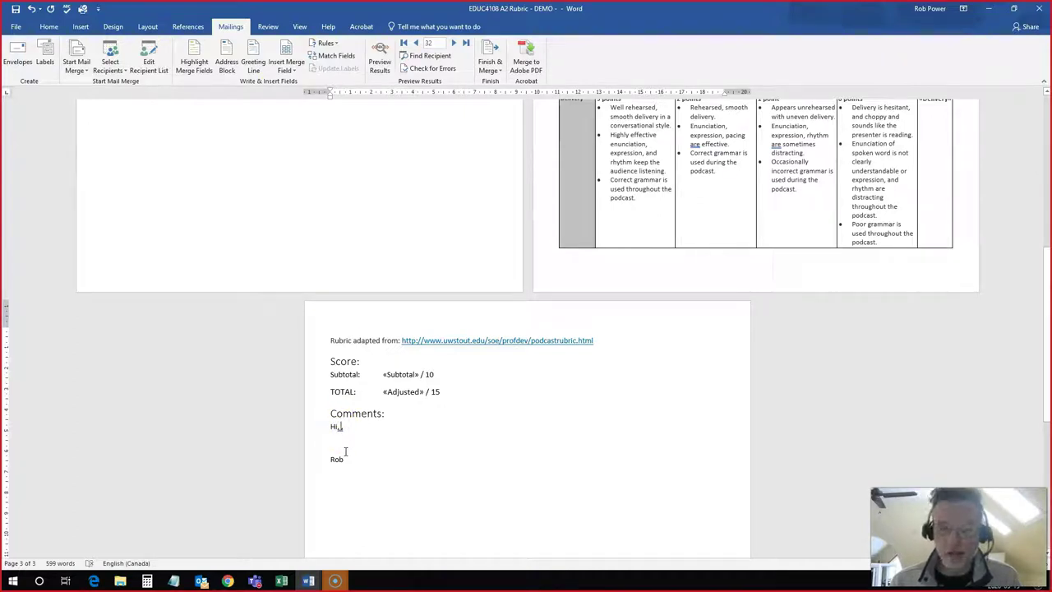
Under Comments, insert the Firstname merge field in the "Hi" greeting and the Comments merge field on the blank line below it.
click(285, 68)
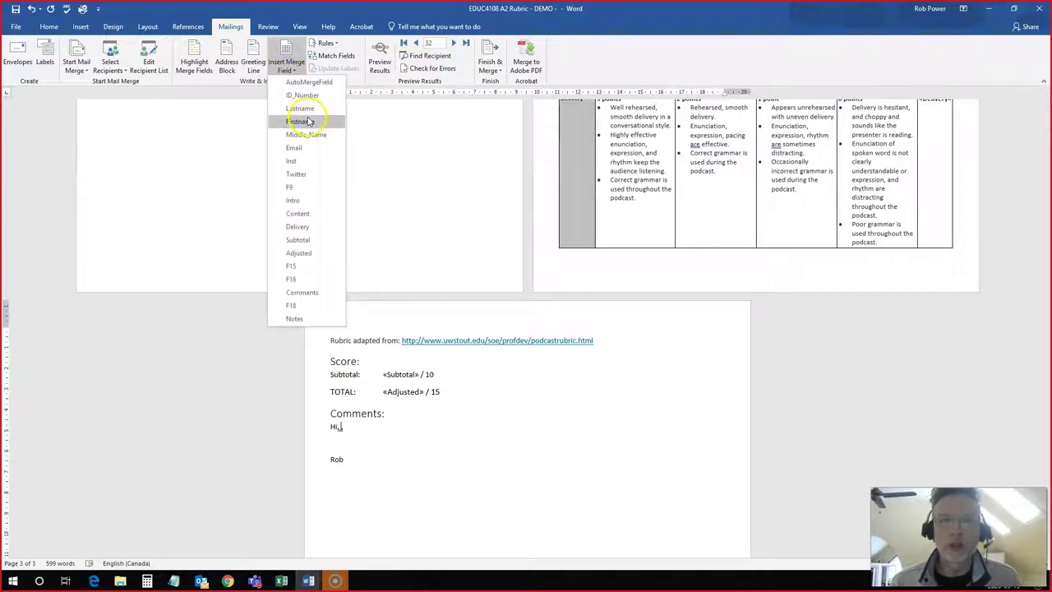
click(309, 122)
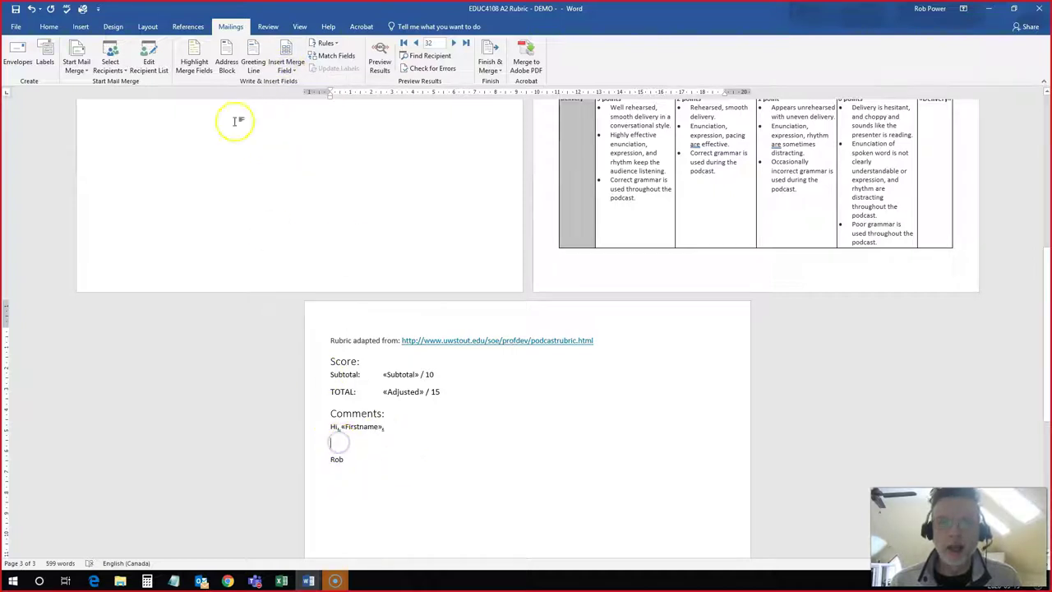
click(284, 69)
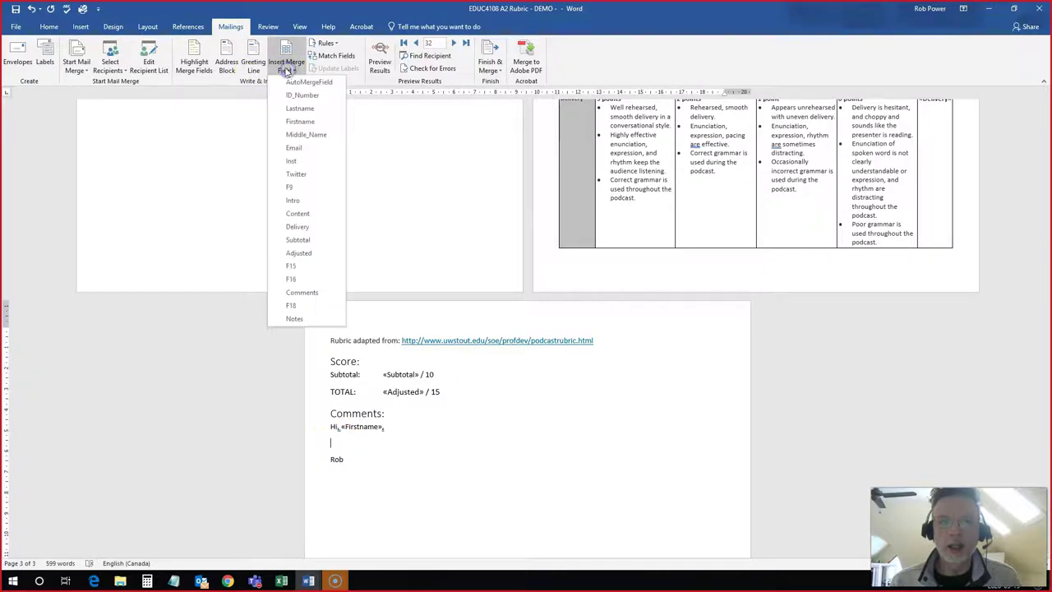
click(311, 294)
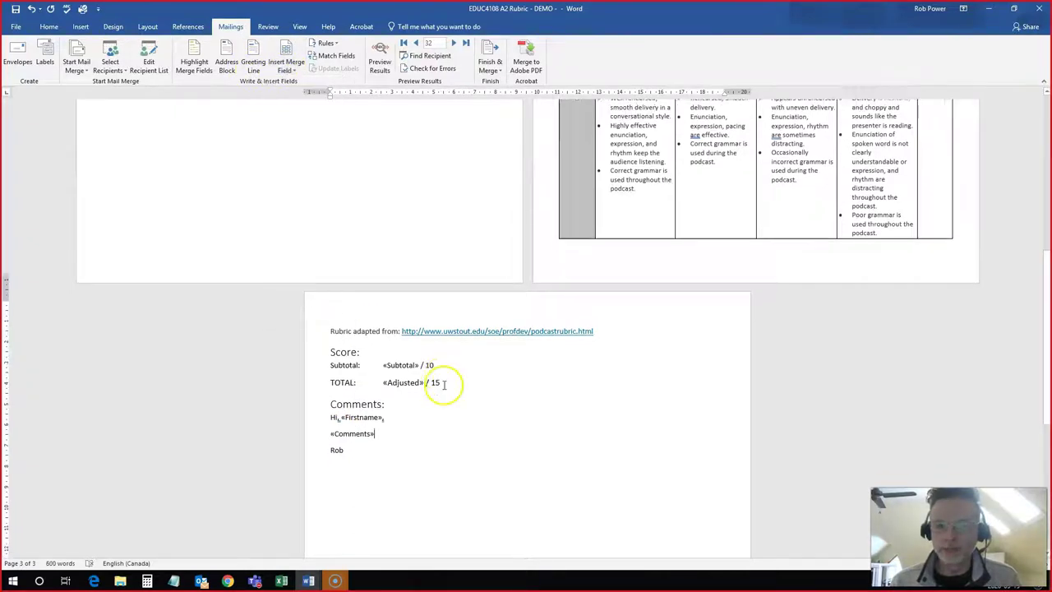
scroll(436, 383, up, 5)
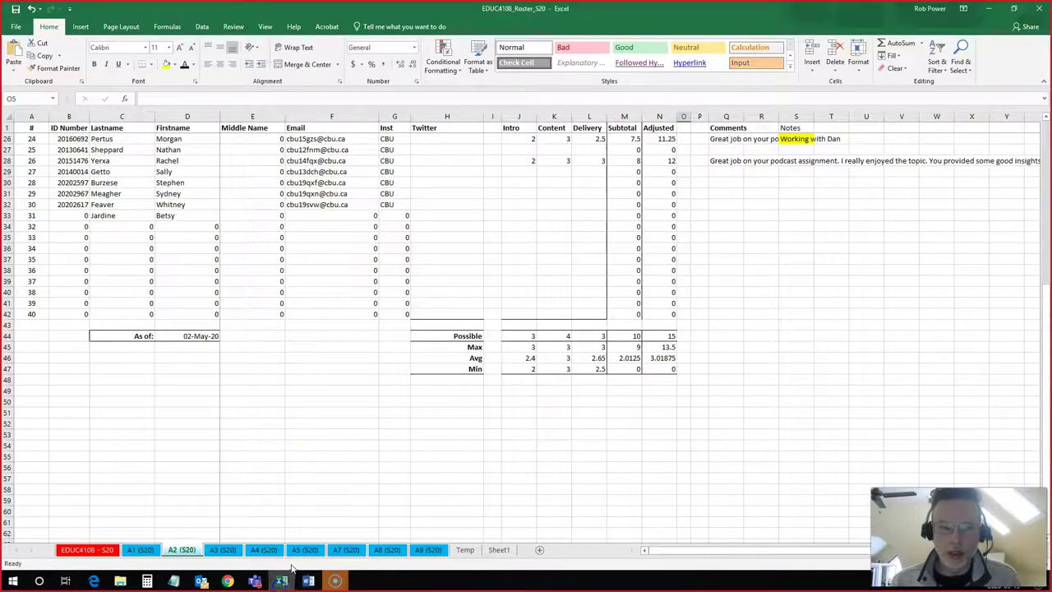
Switch to the EDUC4108_Roster_S20 workbook in Excel and enter scores for record # 31: Intro 3, Content 3, Delivery 2.5.
click(281, 581)
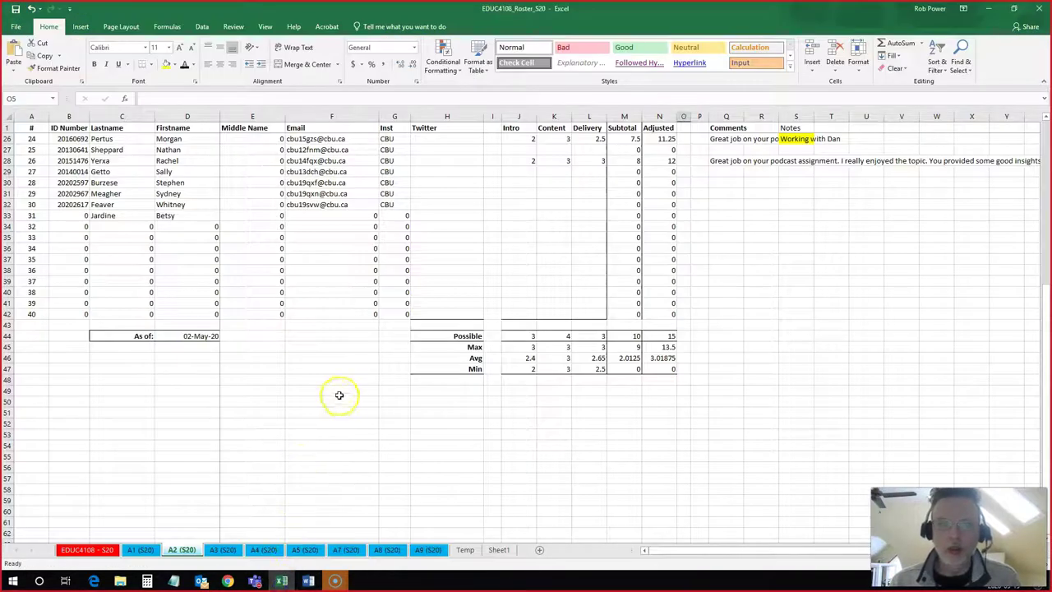
click(519, 214)
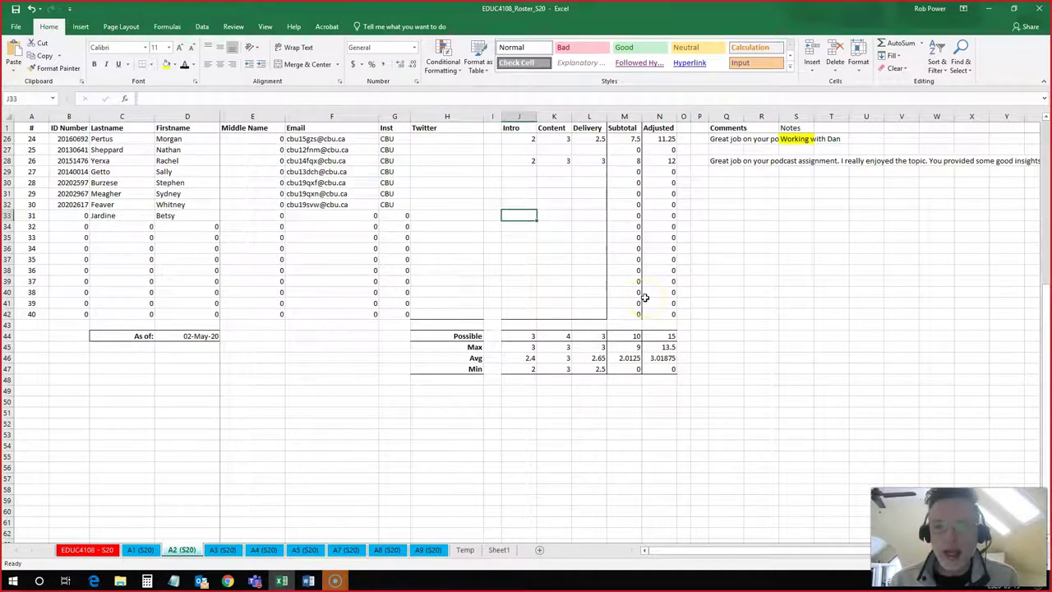
text(3)
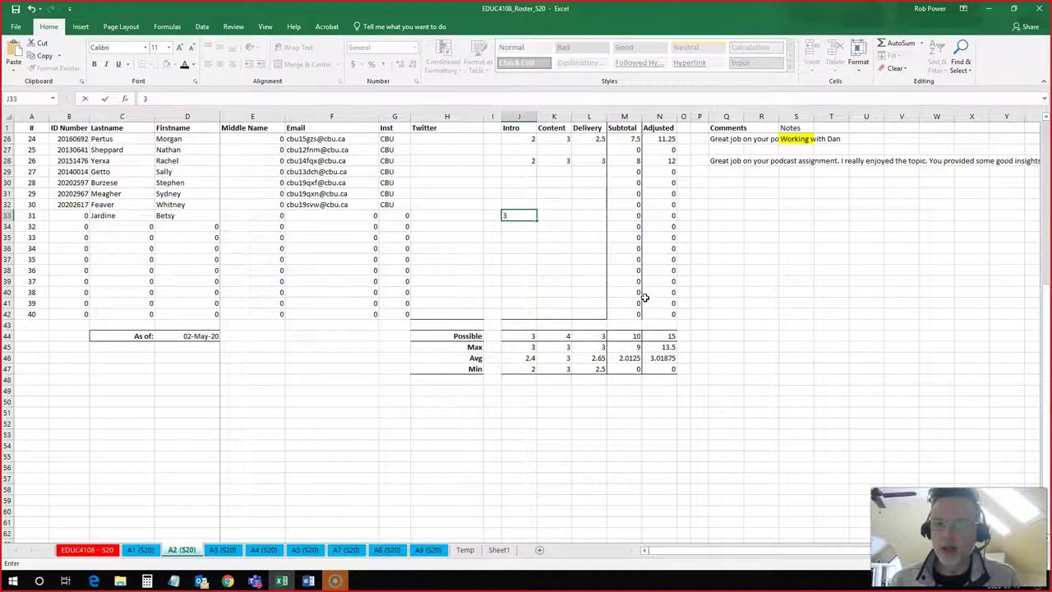
key(Tab)
text(3)
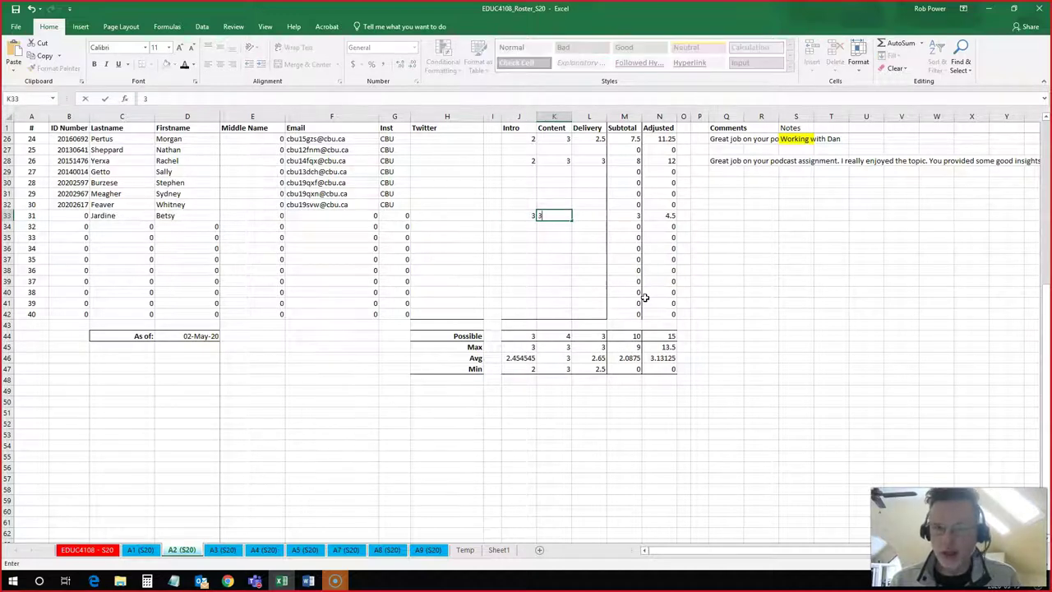
key(Tab)
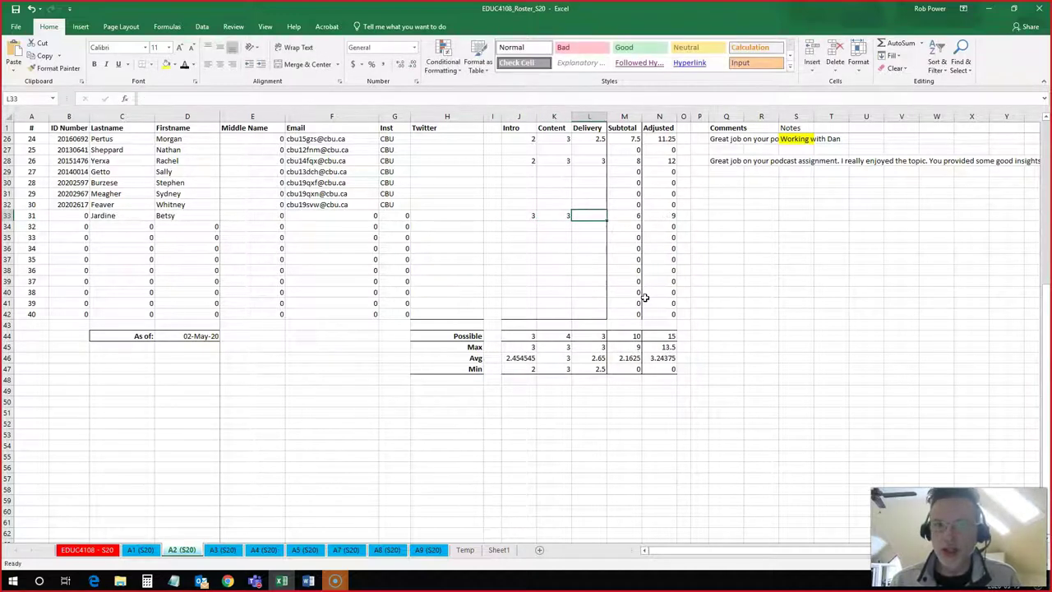
text(2.5)
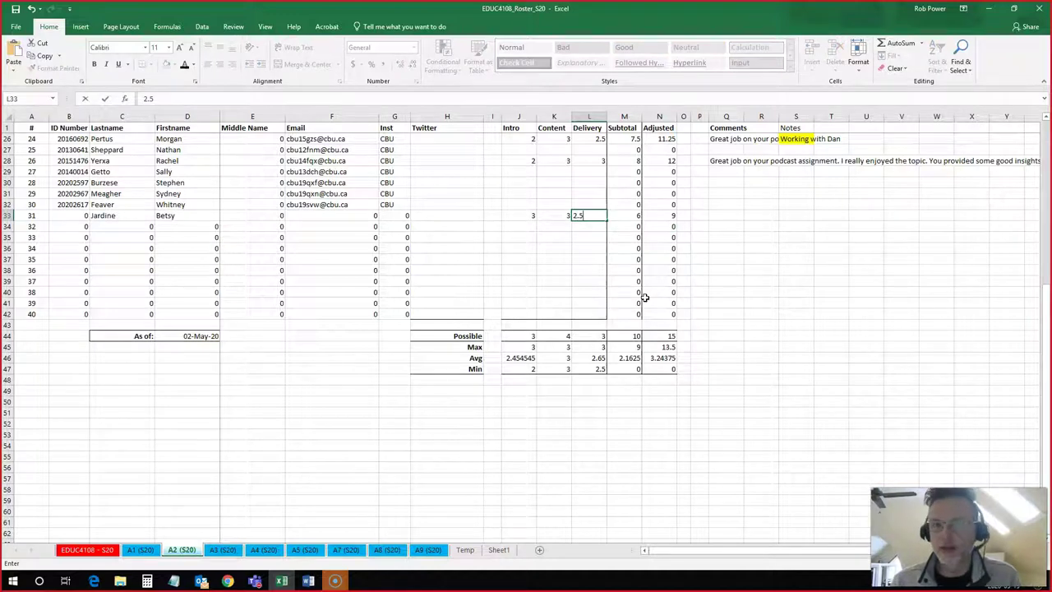
key(Tab)
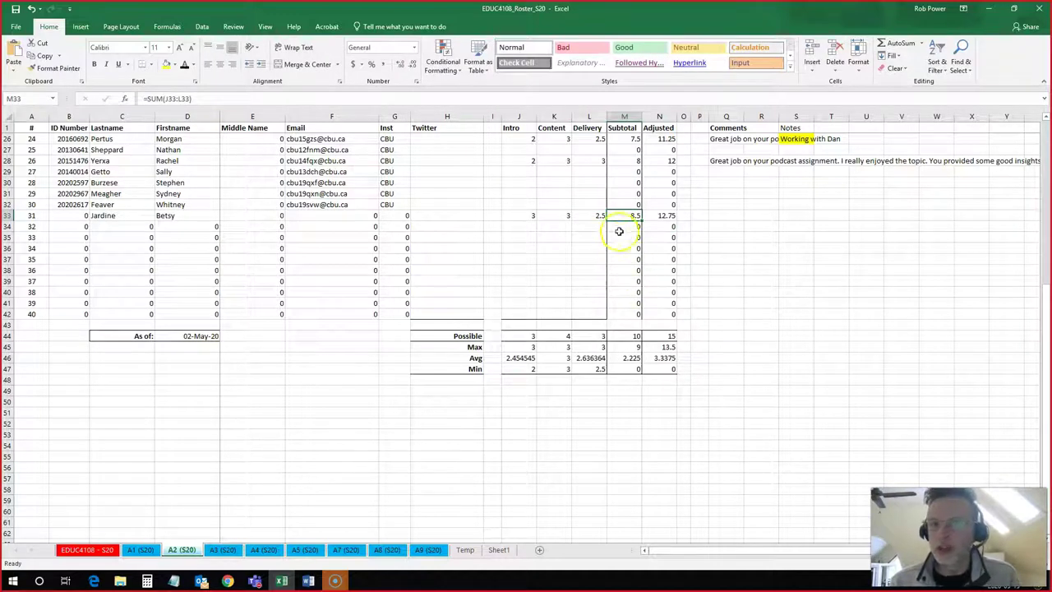
click(615, 217)
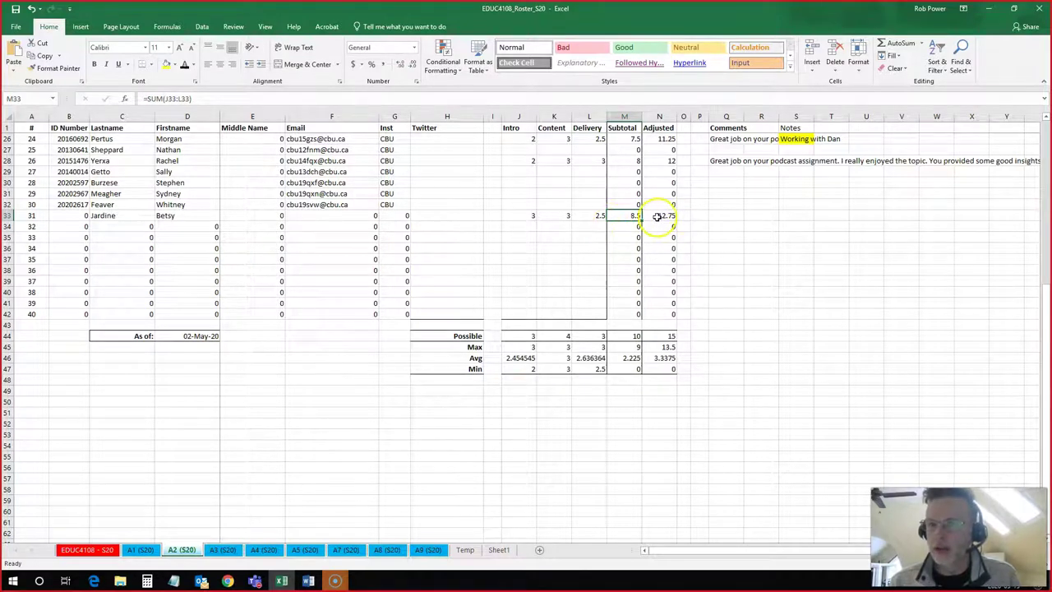
Copy the podcast feedback comment from cell Q28 into the Comments cell Q33 of record # 31.
click(722, 161)
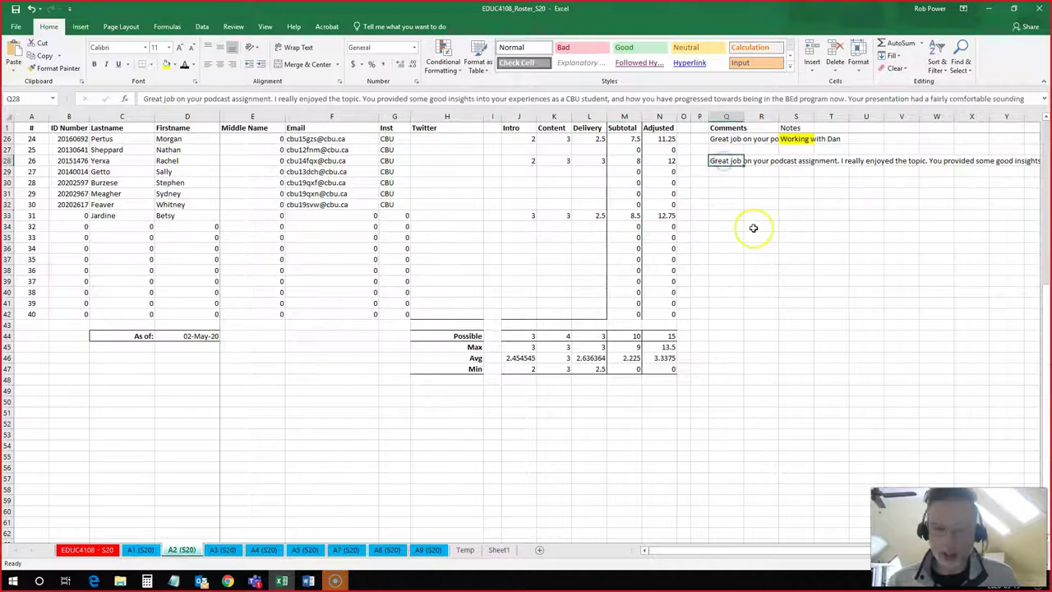
key(ctrl+c)
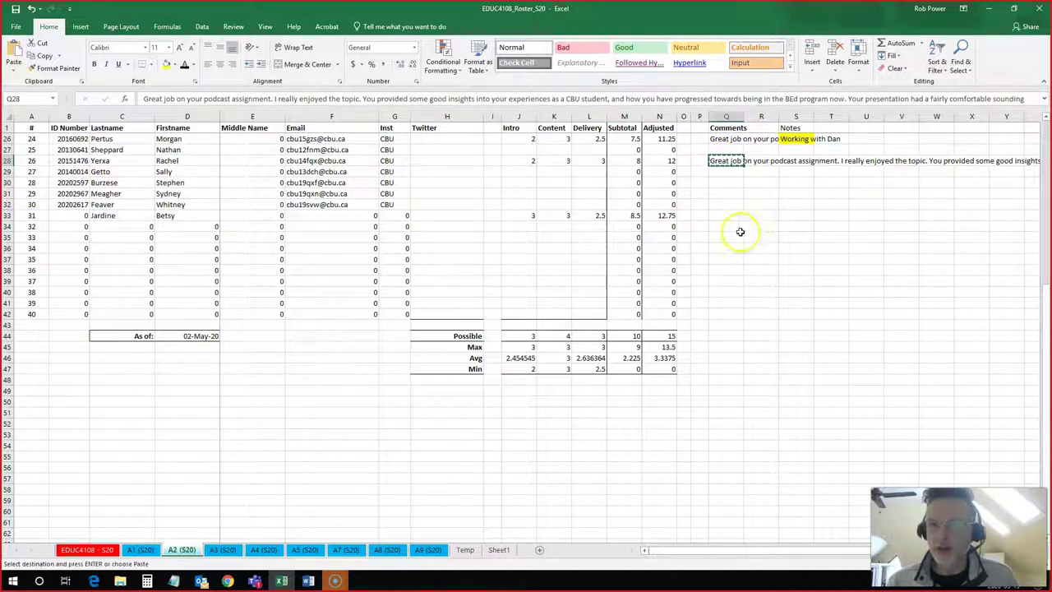
click(715, 215)
key(ctrl+v)
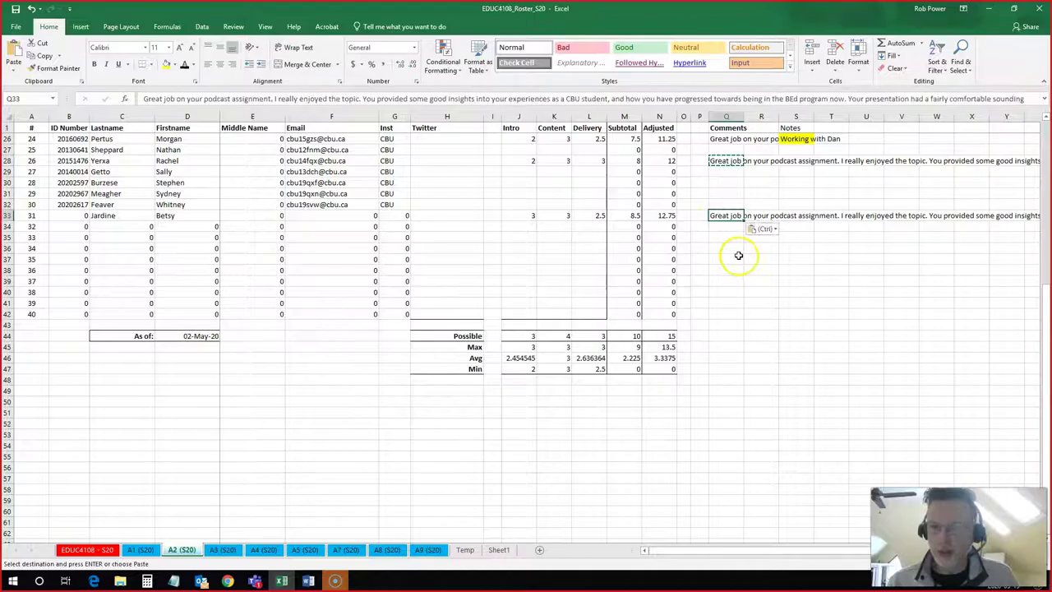
click(736, 248)
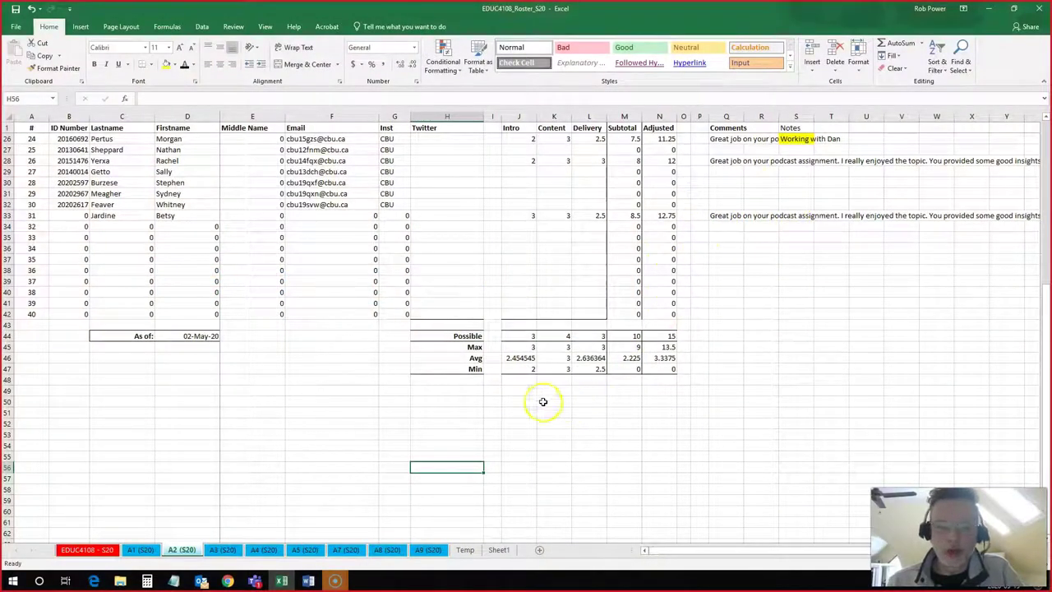
Switch to the EDUC4108 A2 Rubric - DEMO document in Word and add record # 3 to the selected mail merge recipients.
mouse_move(313, 577)
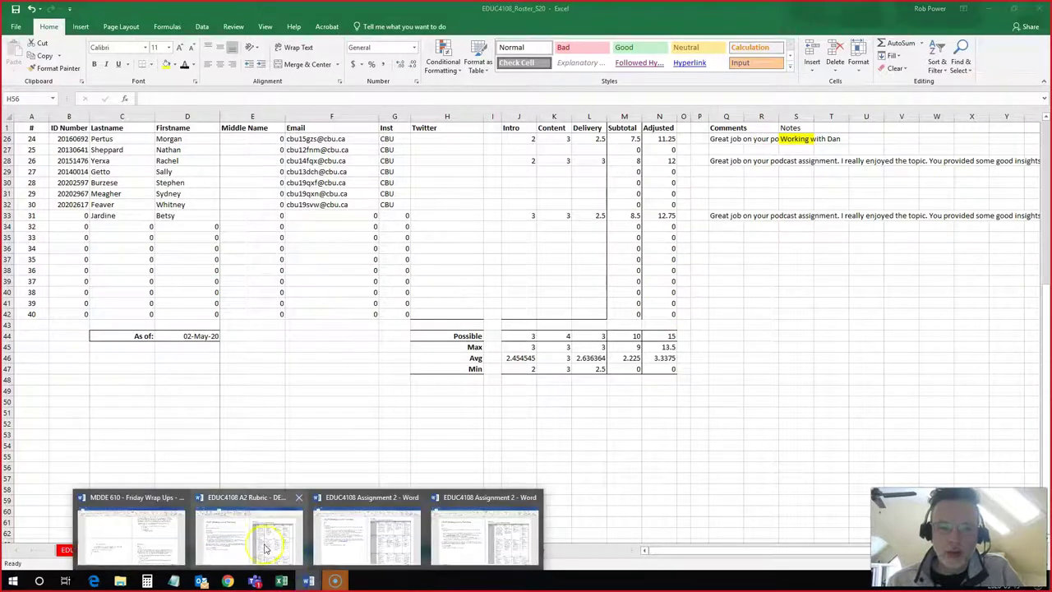
click(238, 538)
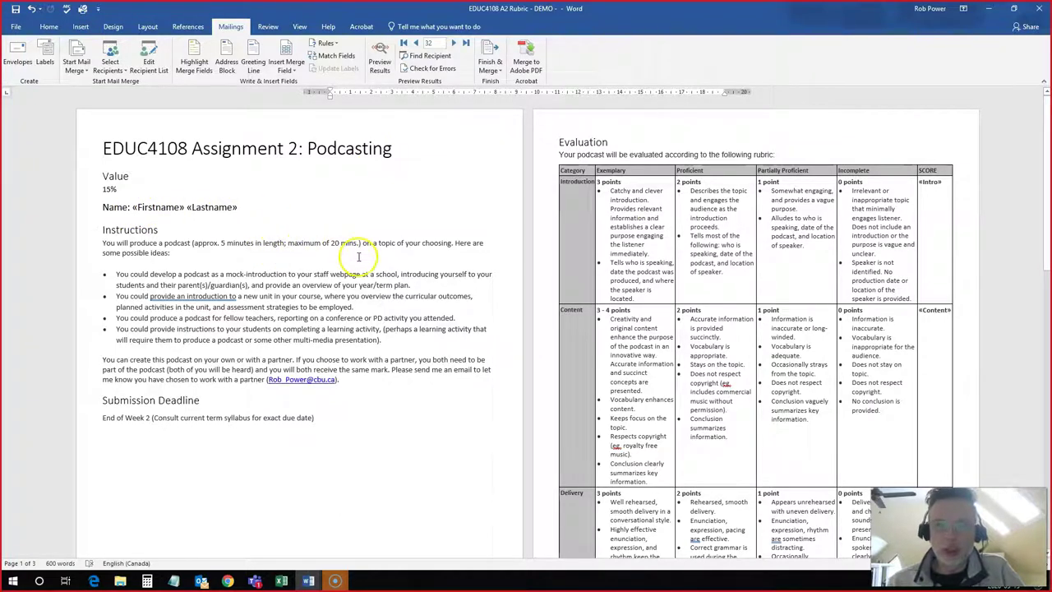
click(147, 58)
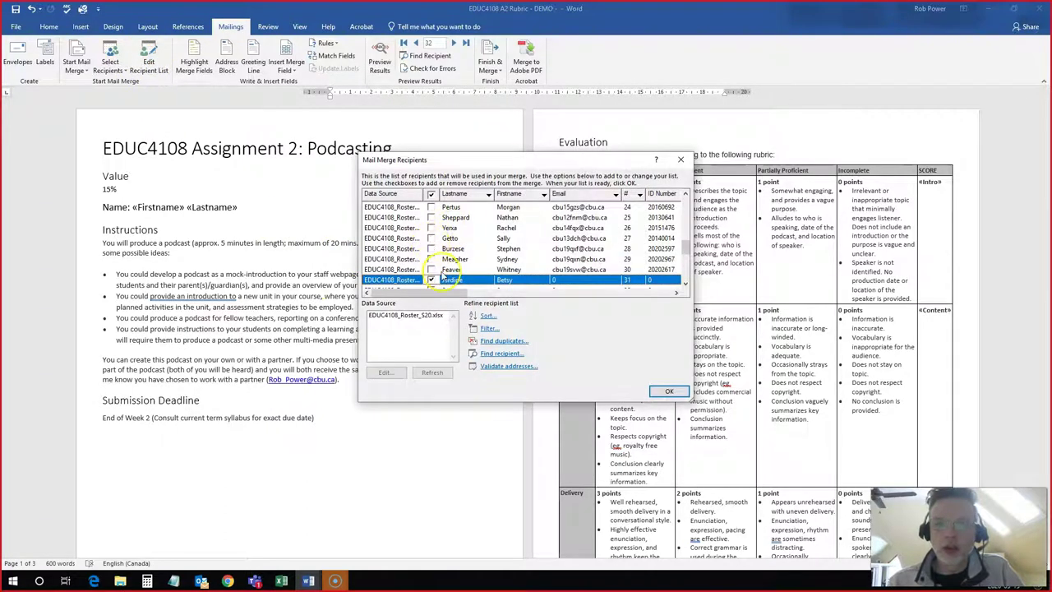
scroll(441, 278, up, 8)
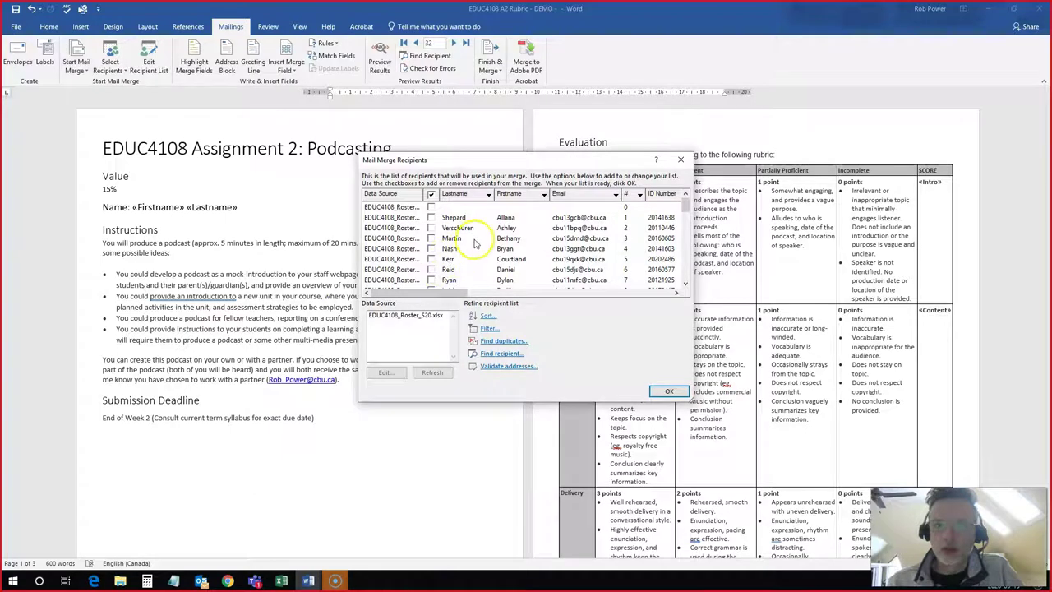
click(434, 239)
scroll(448, 247, down, 10)
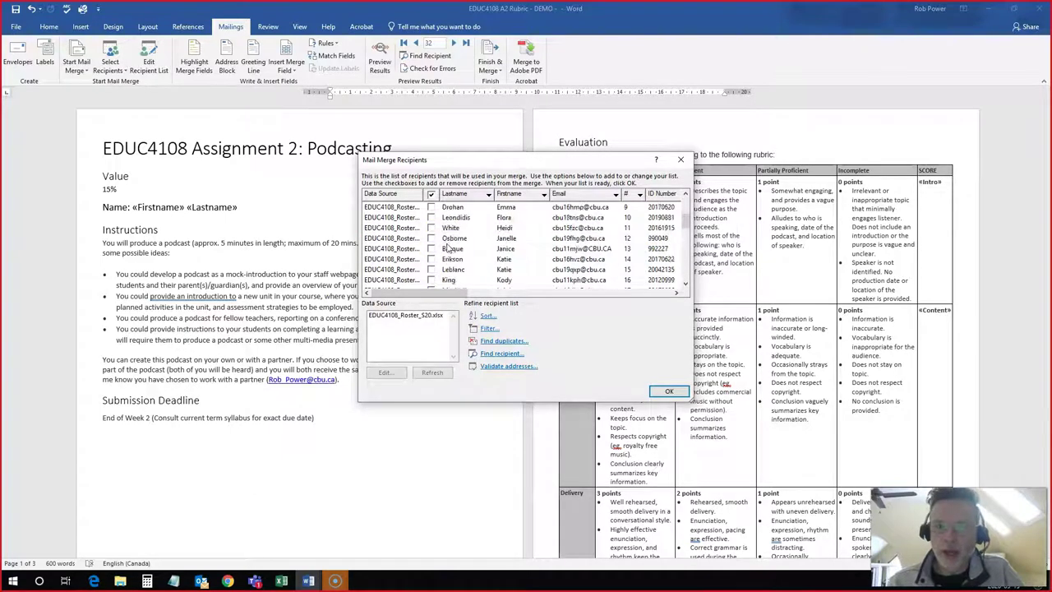
scroll(443, 254, up, 1)
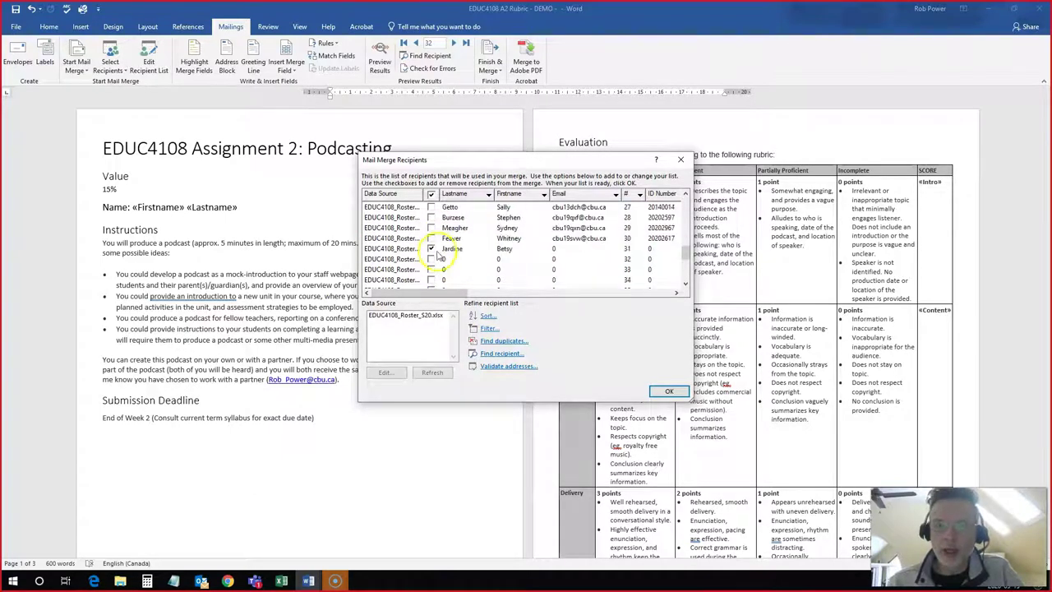
click(668, 393)
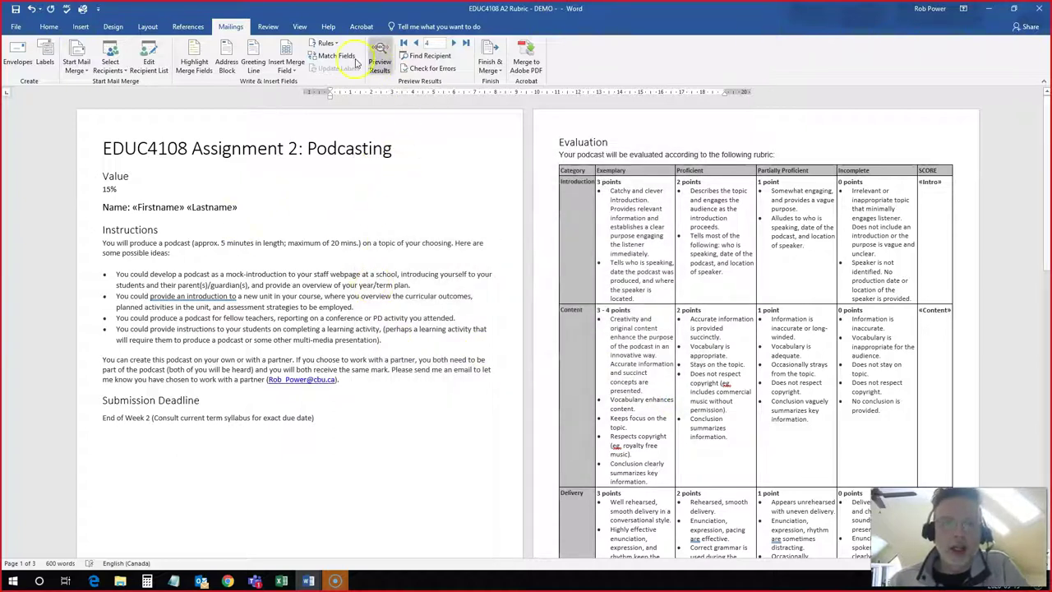
Preview the merged results for merge record 4, then return to showing the merge field placeholders.
click(382, 59)
click(386, 59)
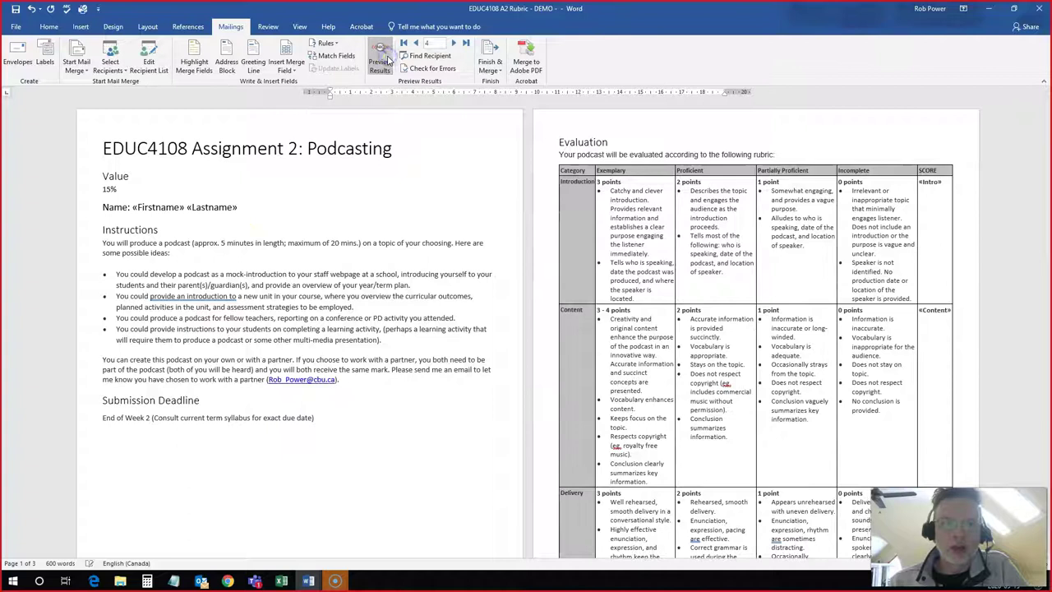
click(386, 59)
click(386, 59)
click(386, 59)
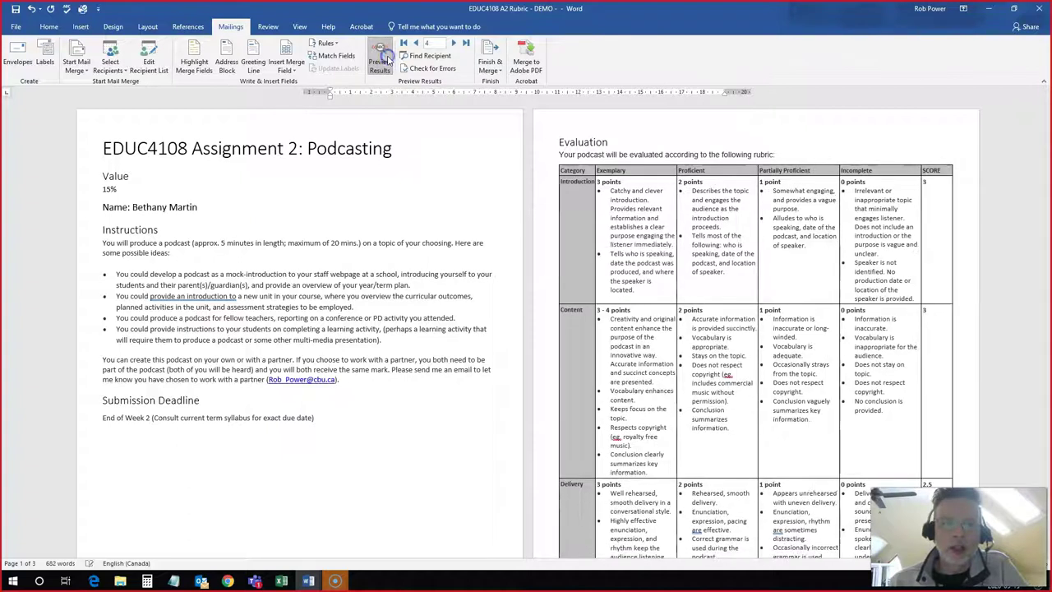
click(386, 59)
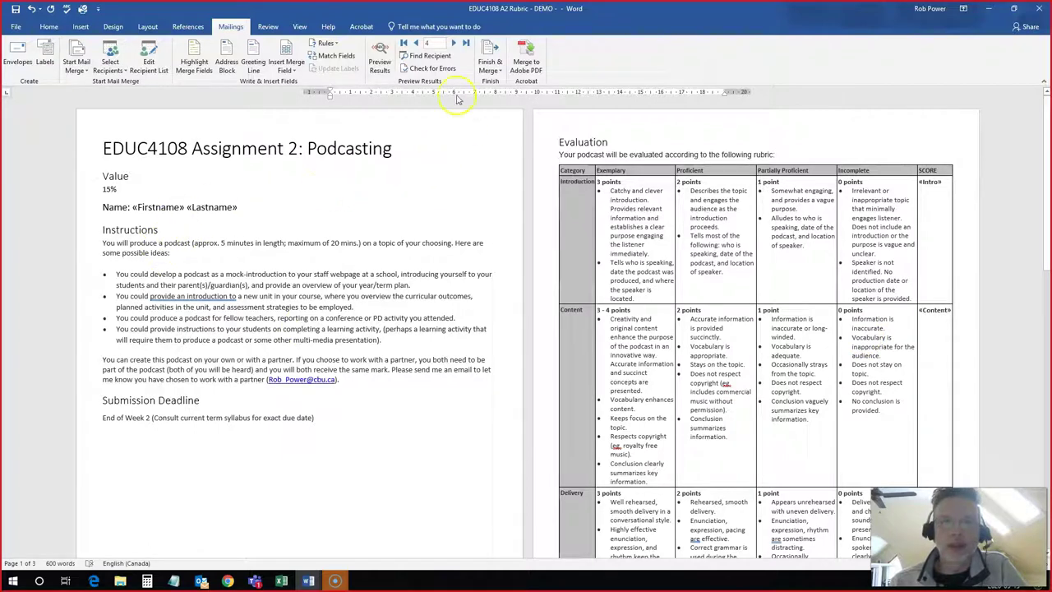
Preview the merged results for merge record 32 and review the name, rubric scores, totals, greeting and comments.
click(455, 48)
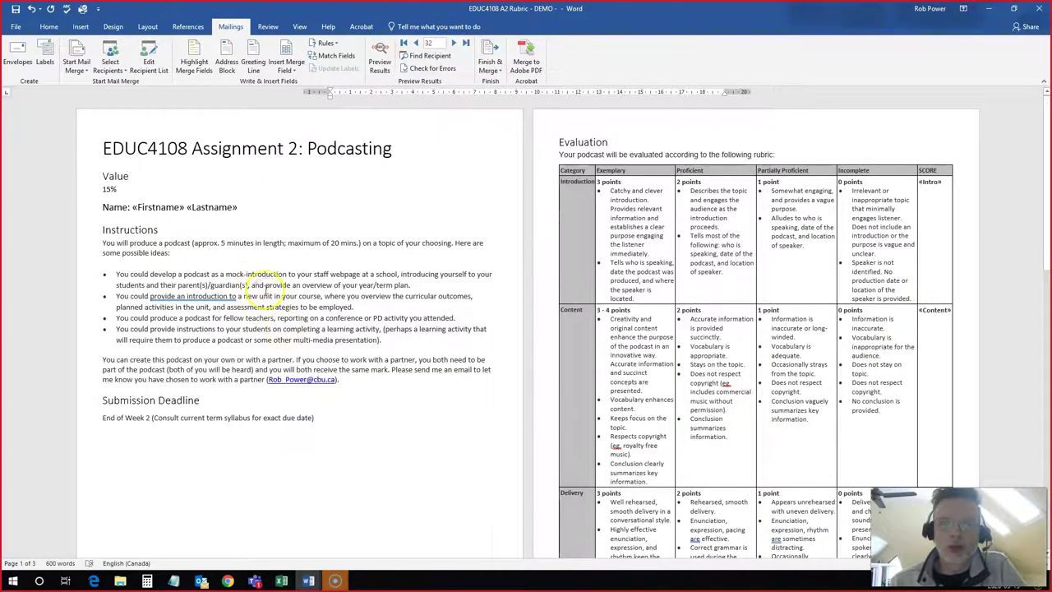
click(380, 64)
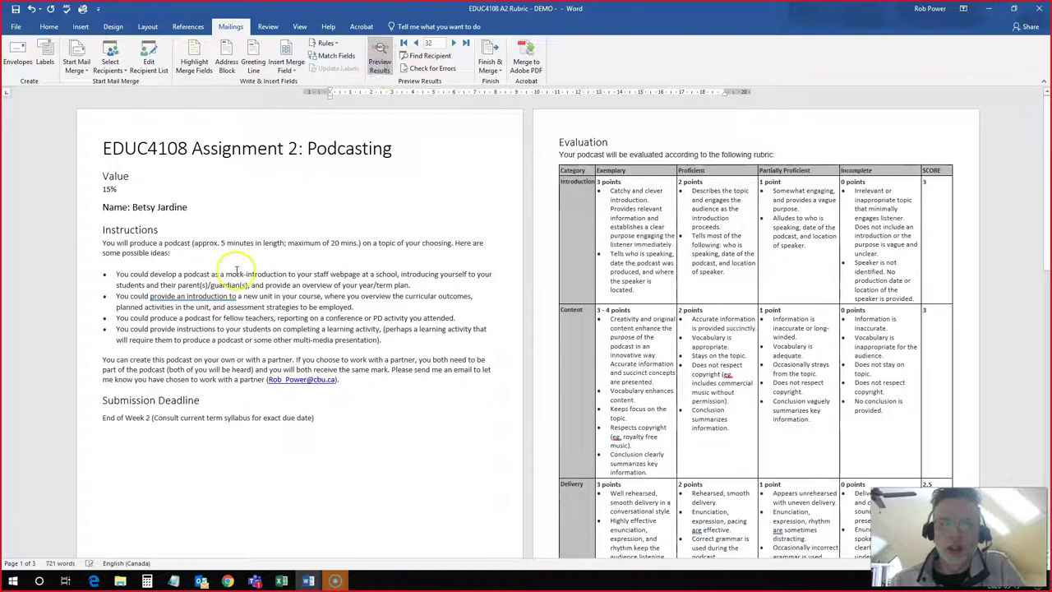
scroll(493, 288, down, 1)
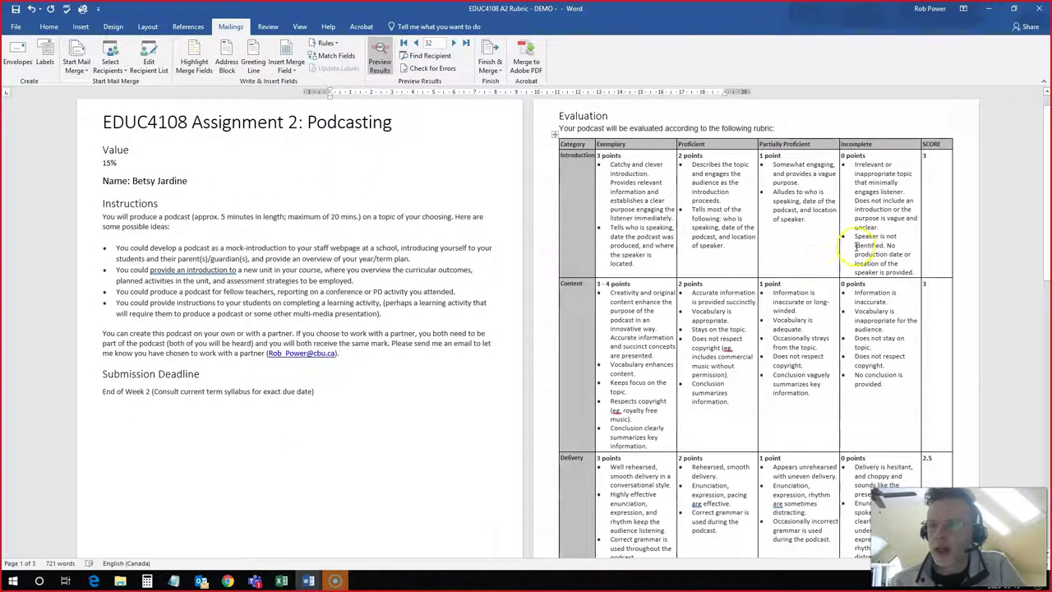
scroll(913, 218, down, 12)
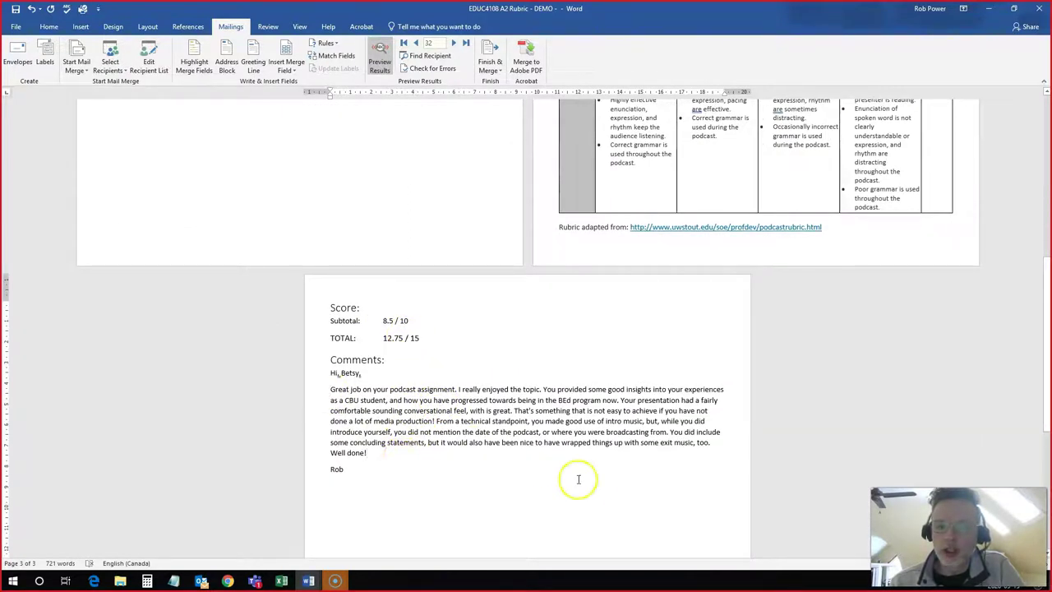
click(299, 378)
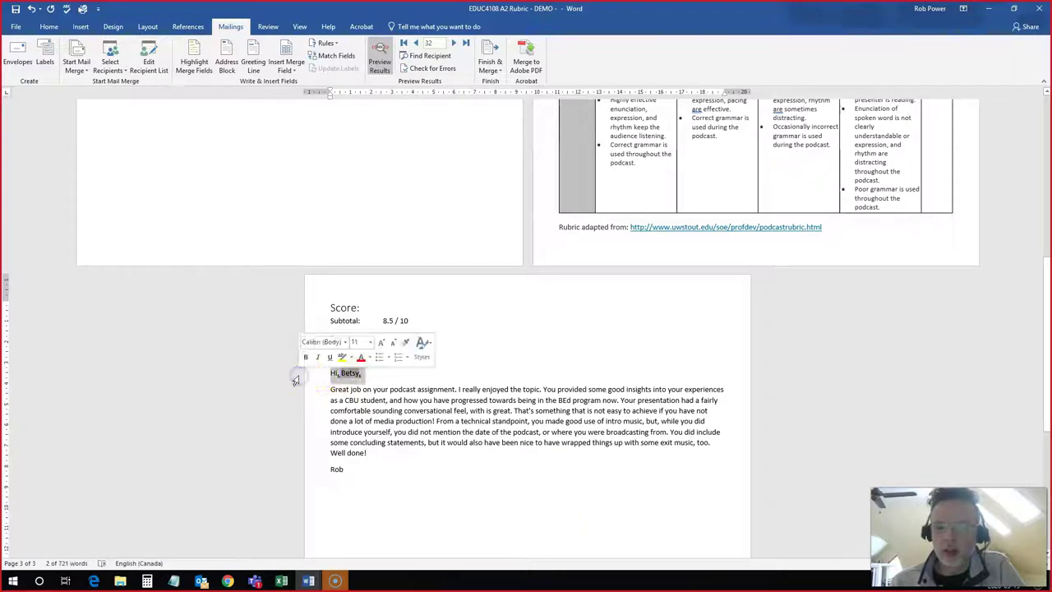
click(427, 501)
scroll(427, 501, up, 15)
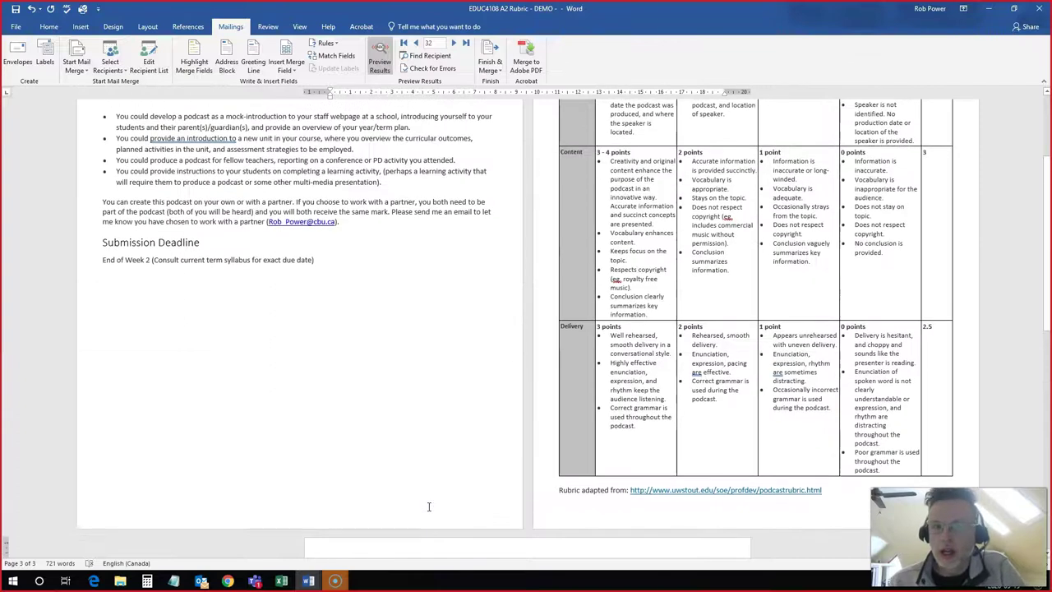
click(408, 469)
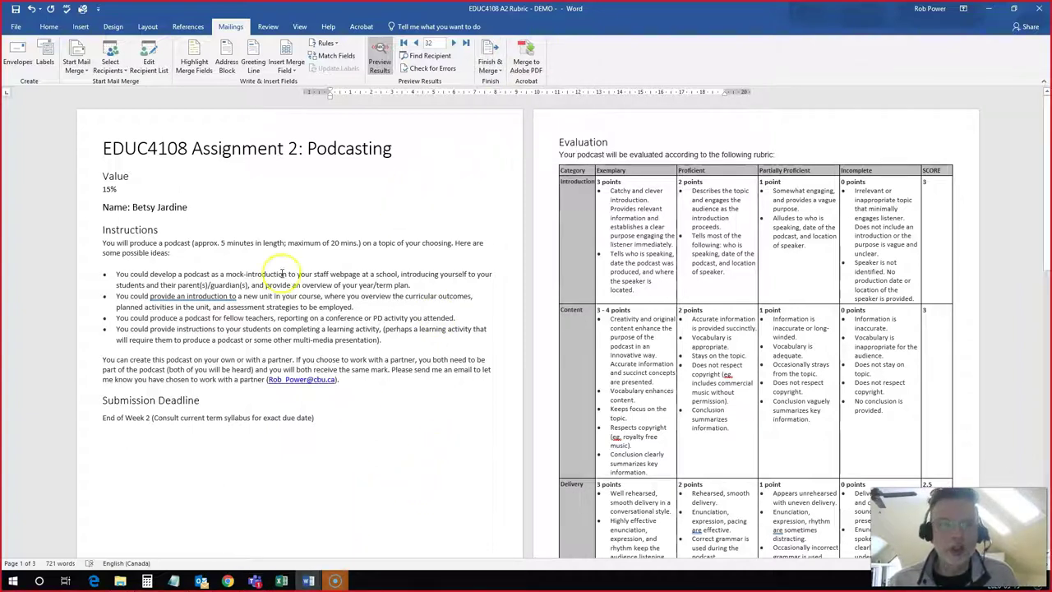
Check the mail merge recipient list and the Finish & Merge output options without running the merge.
click(147, 60)
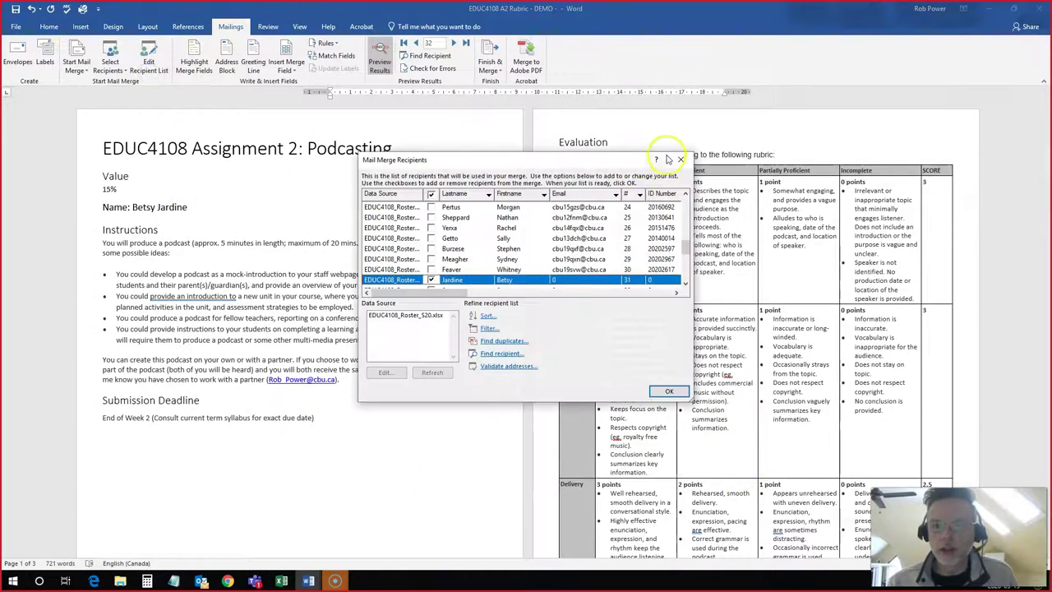
click(680, 159)
click(490, 66)
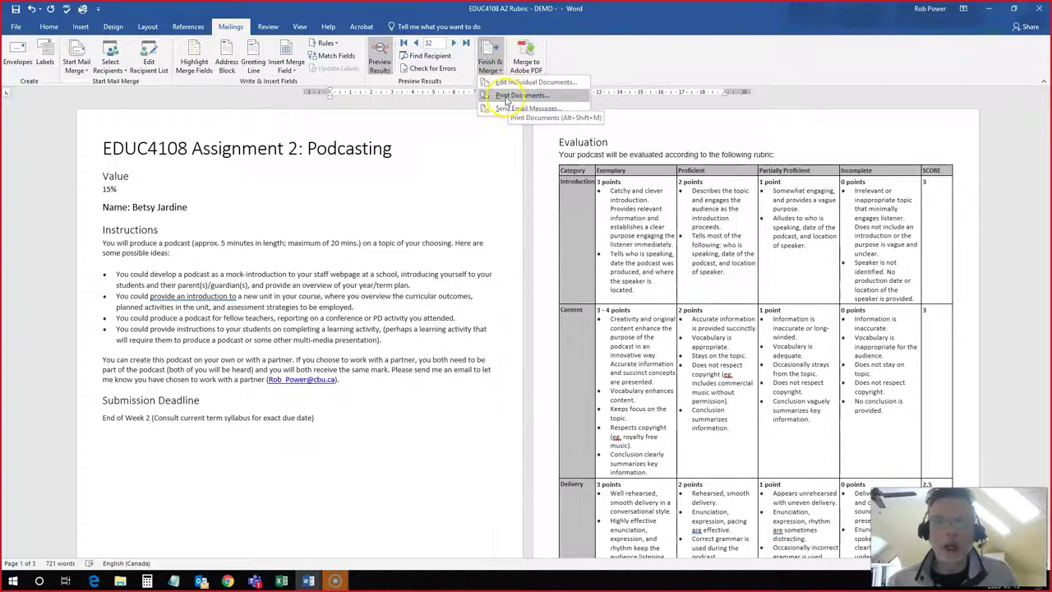
click(433, 274)
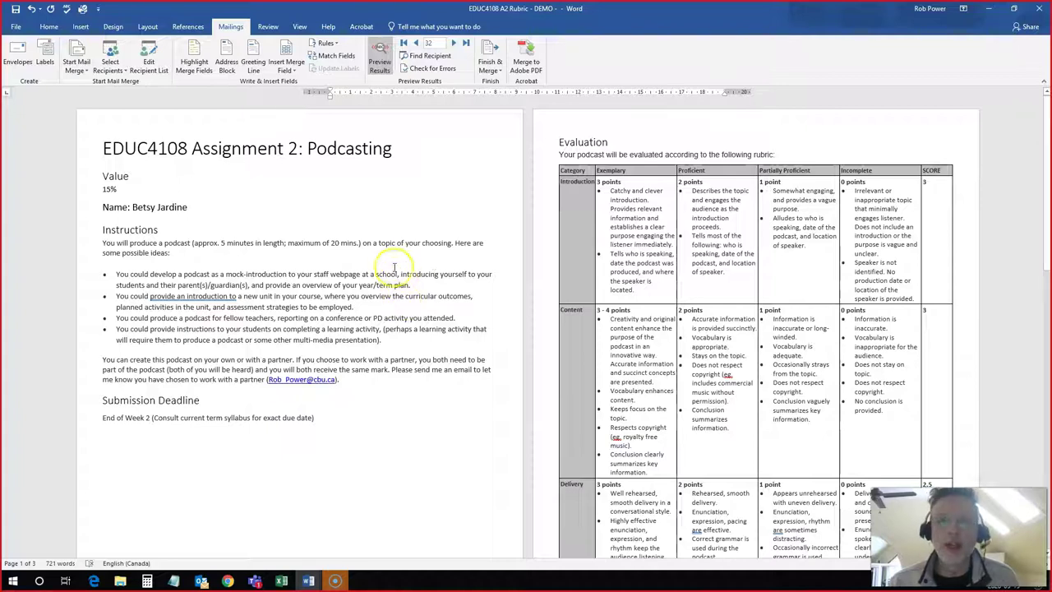
Save the previewed rubric as an Adobe PDF in the A2 folder, adding the student's first name and last initial to the file name.
click(16, 27)
click(25, 158)
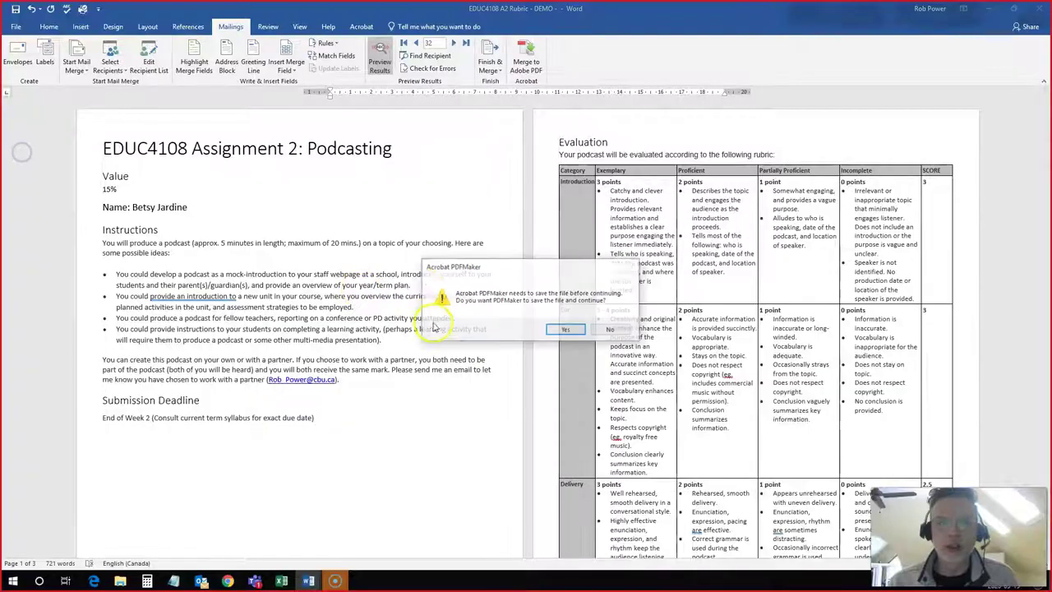
click(564, 328)
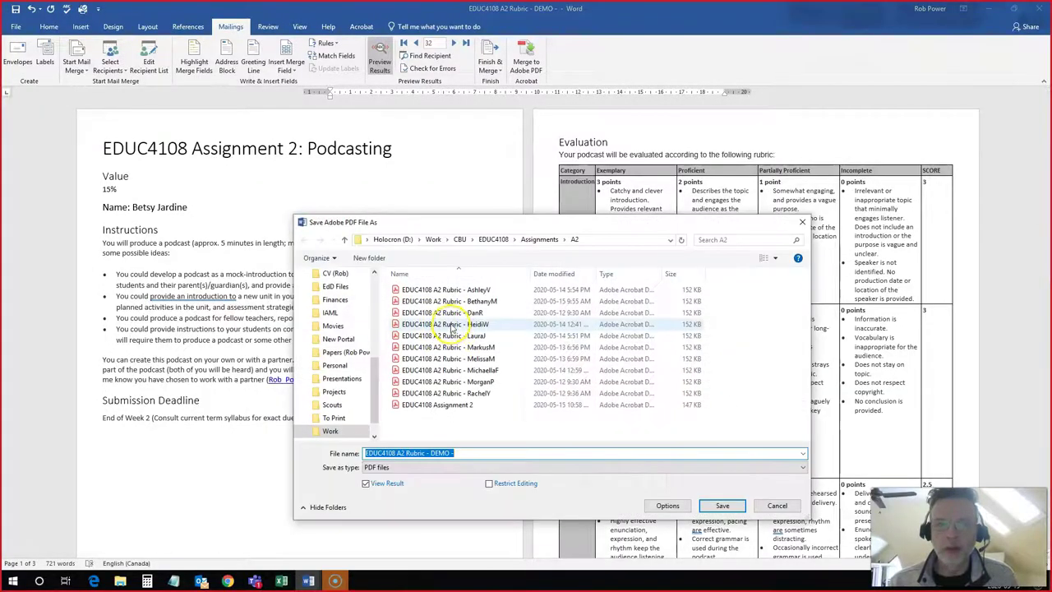
click(463, 452)
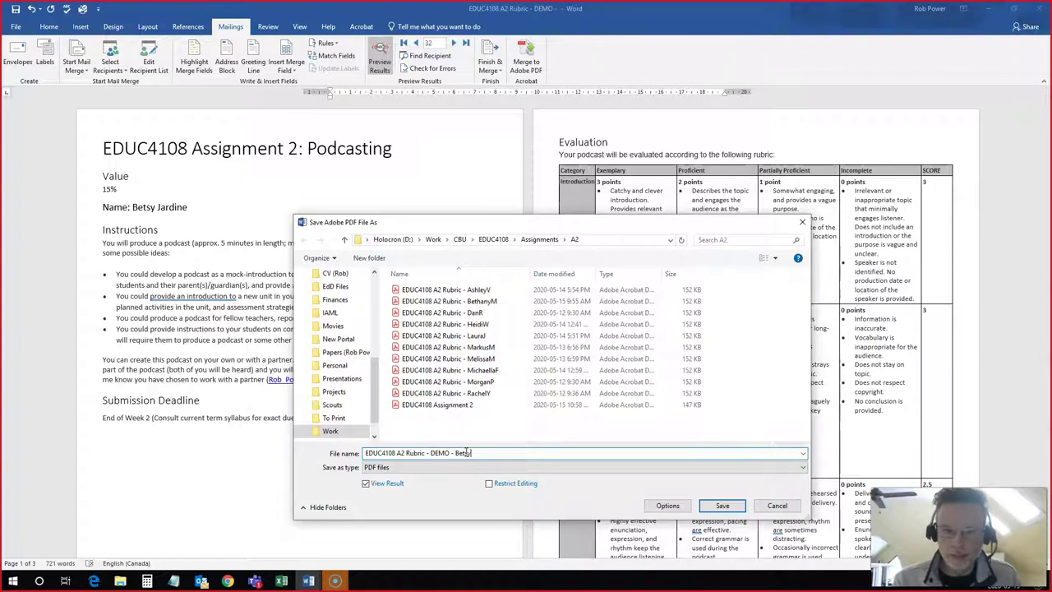
click(749, 453)
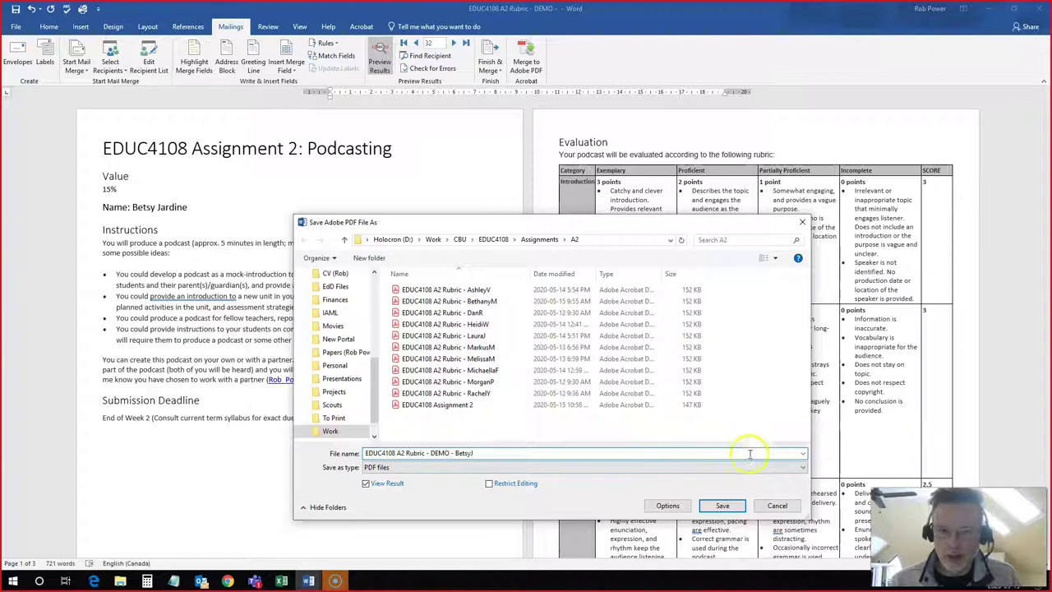
click(723, 507)
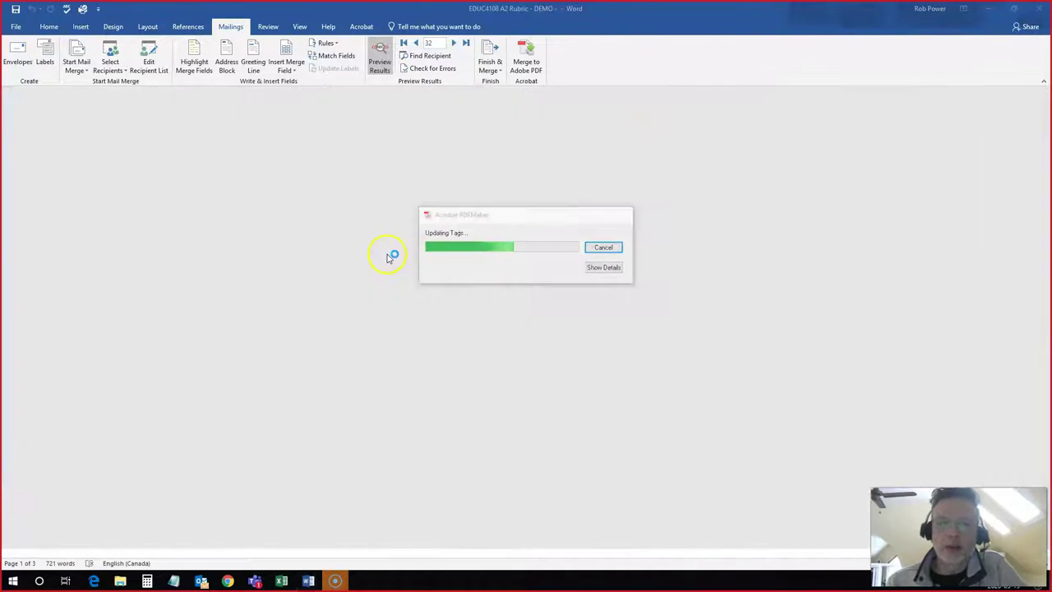
Read through the generated PDF to its last page, checking the score and comments sections.
scroll(404, 305, down, 10)
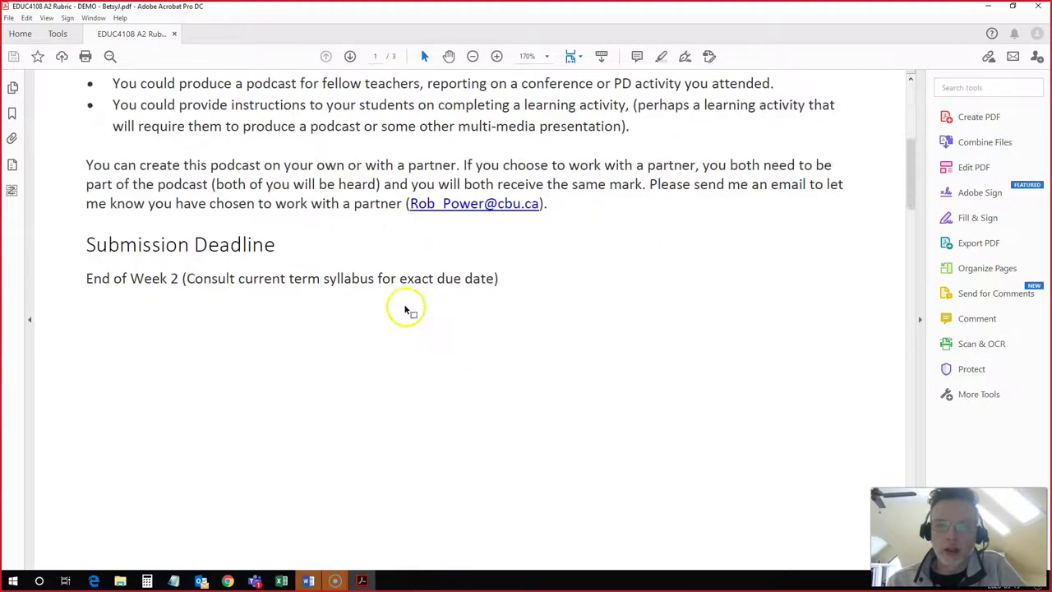
scroll(404, 311, down, 15)
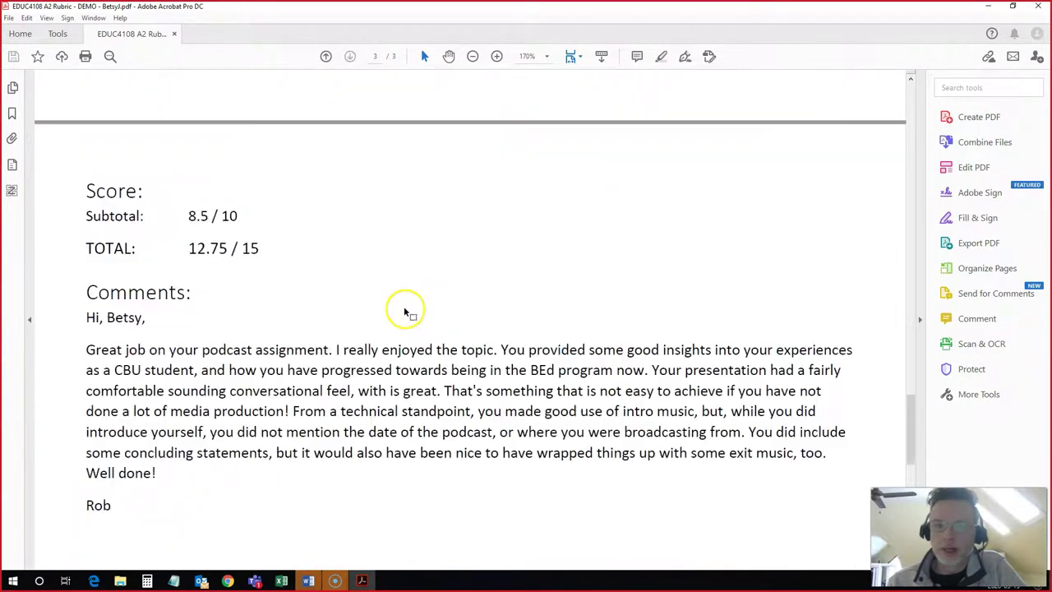
scroll(263, 279, down, 2)
scroll(275, 356, down, 1)
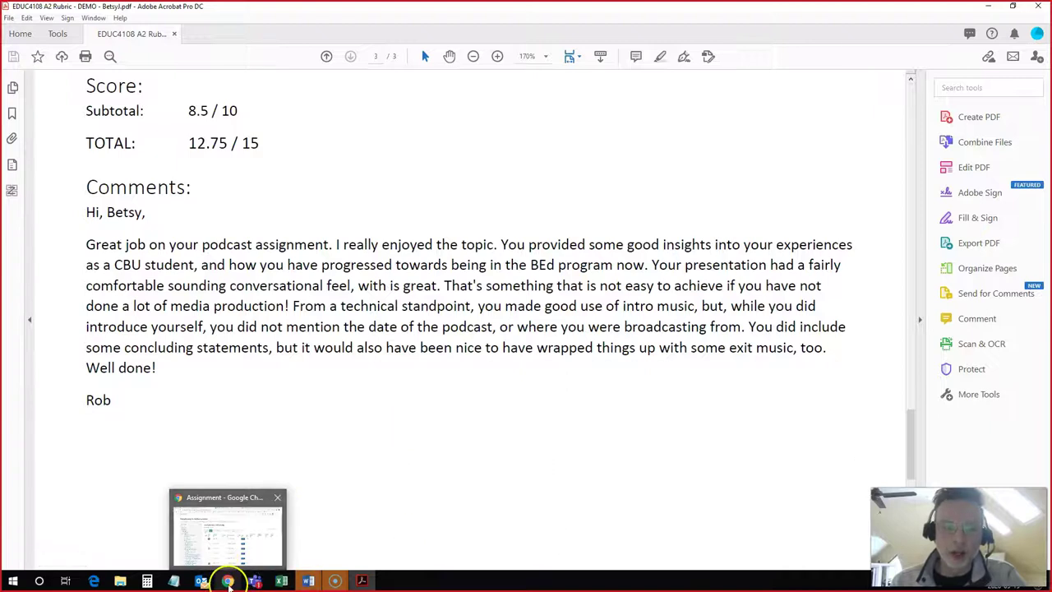
Switch to Chrome and open all submissions of Assignment 4: Podcasting from the Transitioning to Online Learning course page.
click(228, 581)
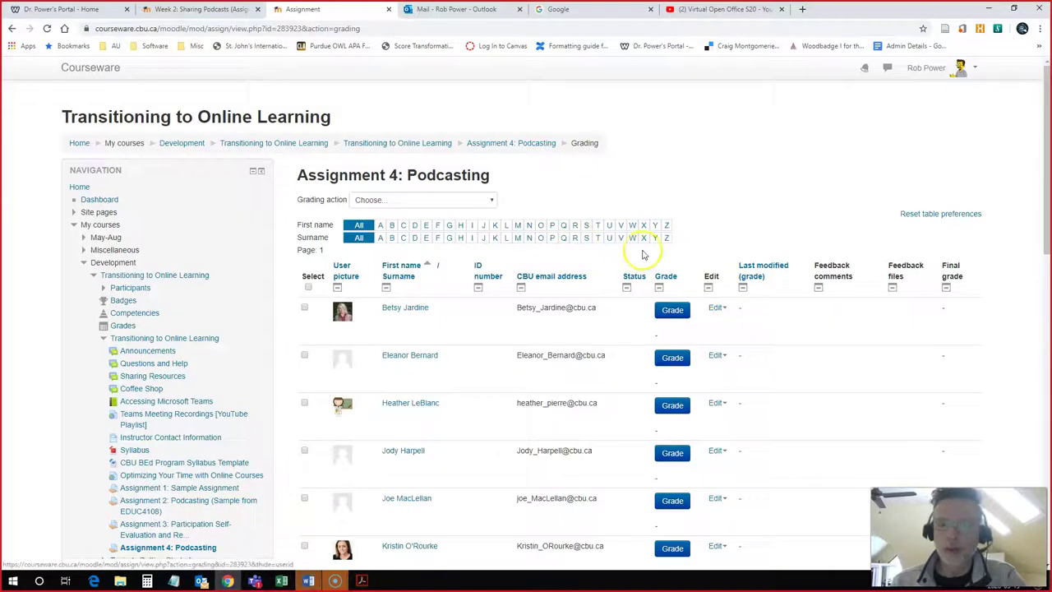
click(385, 145)
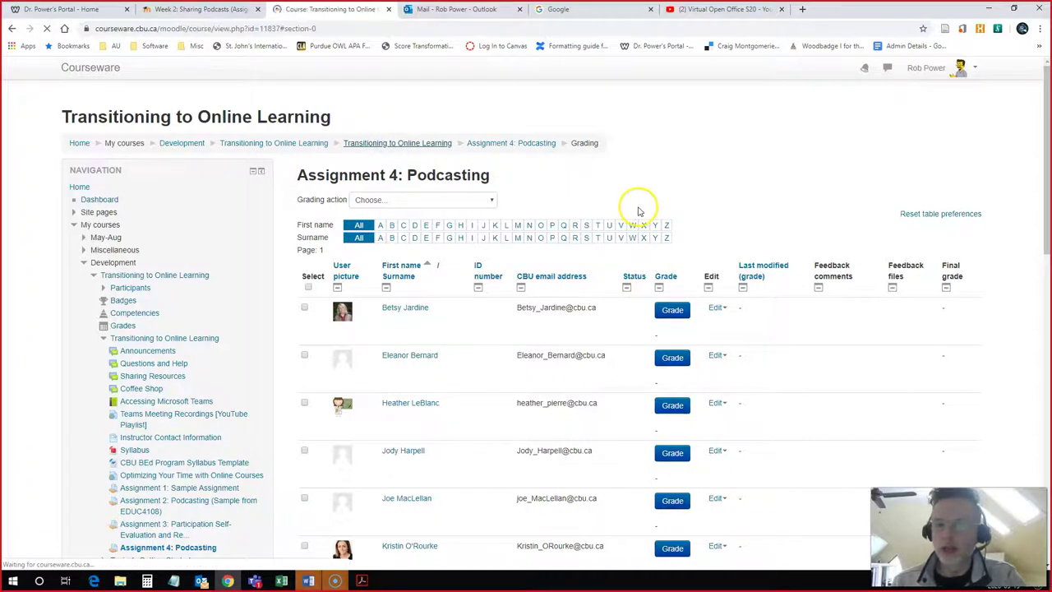
scroll(657, 306, down, 7)
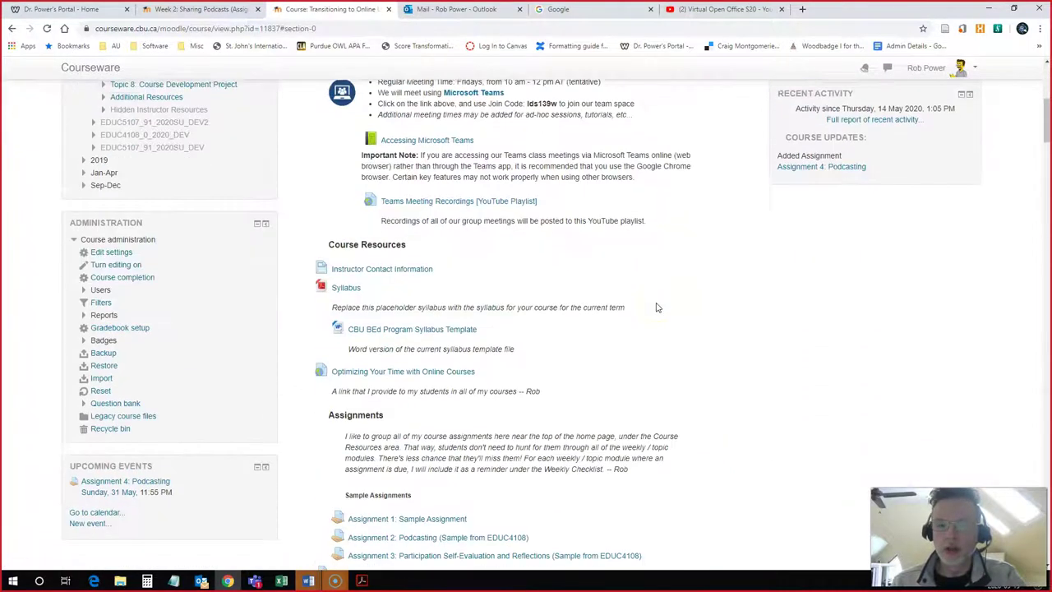
scroll(656, 308, down, 2)
scroll(600, 304, up, 1)
click(600, 304)
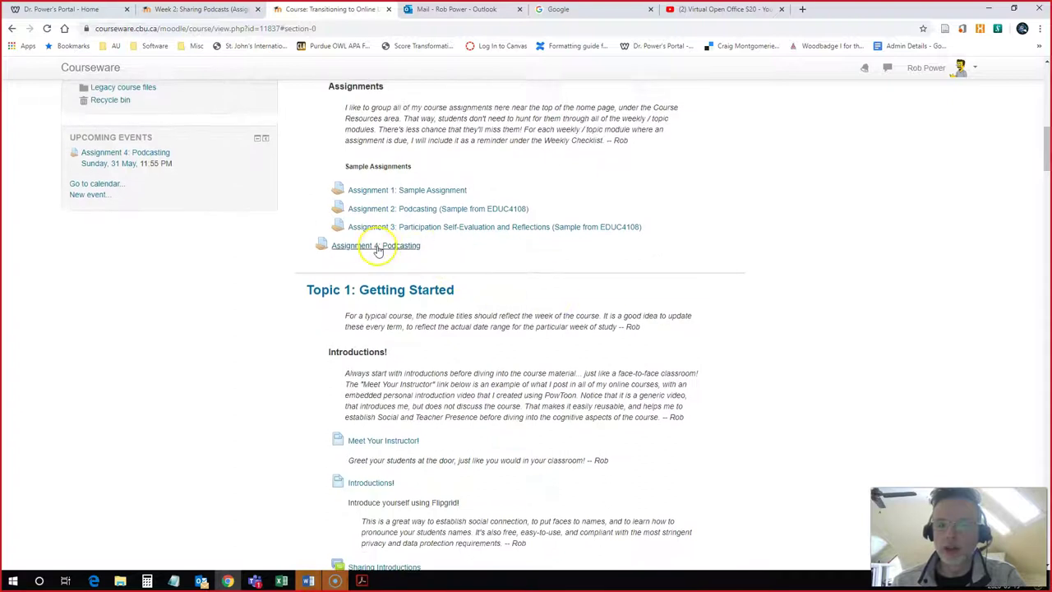
click(377, 248)
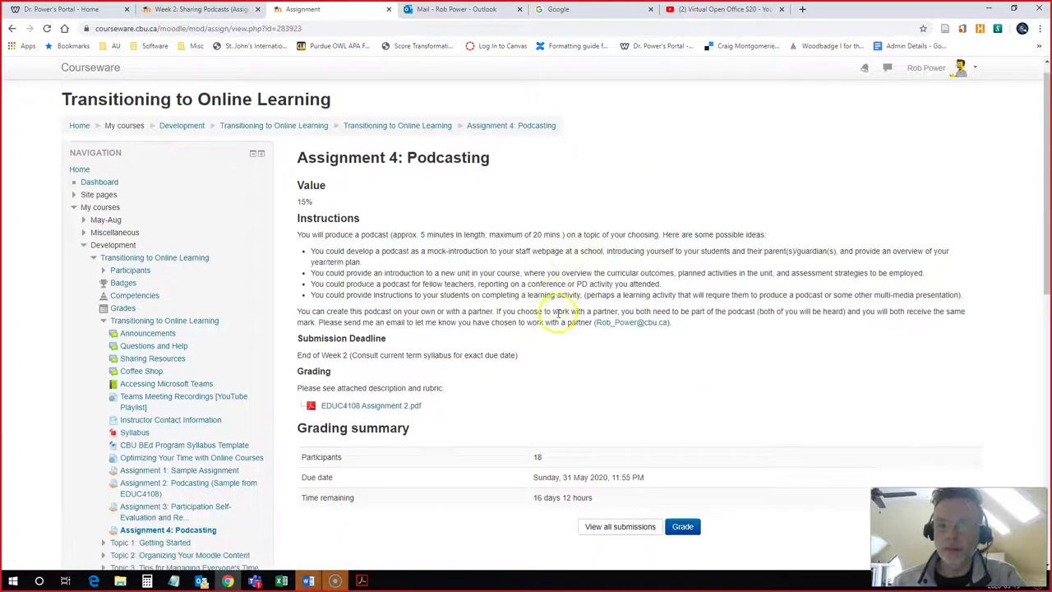
scroll(558, 312, down, 2)
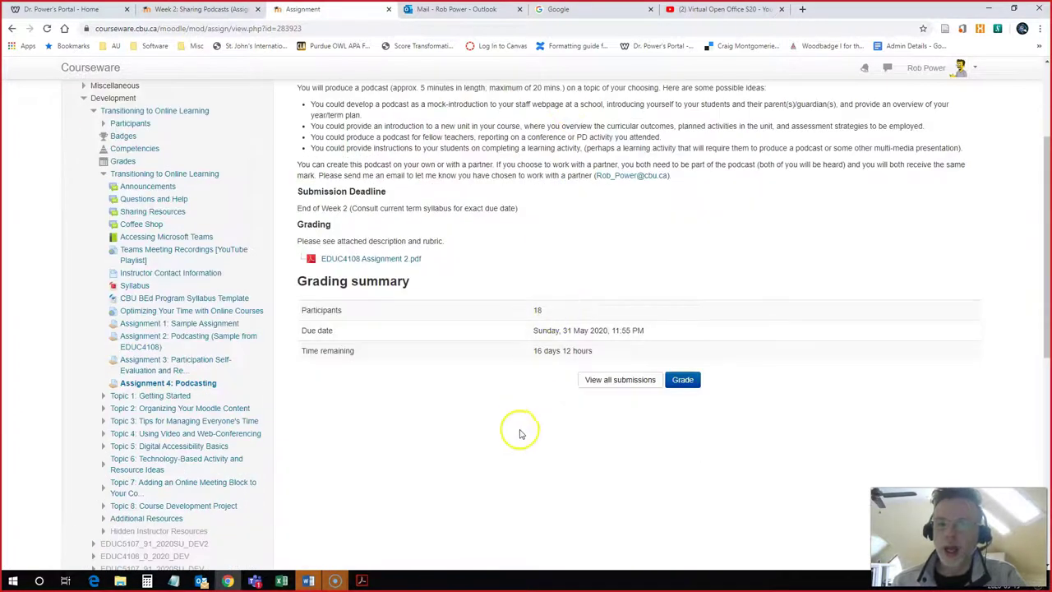
click(618, 380)
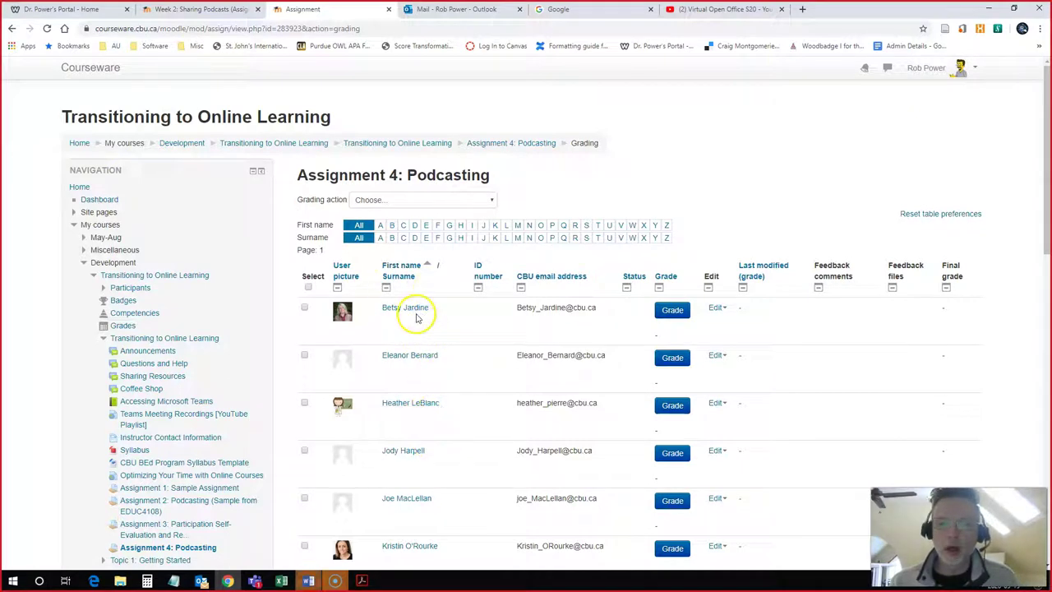
Sort the submissions by first name and enter a grade of 12.75 out of 15 for the first listed student.
click(401, 264)
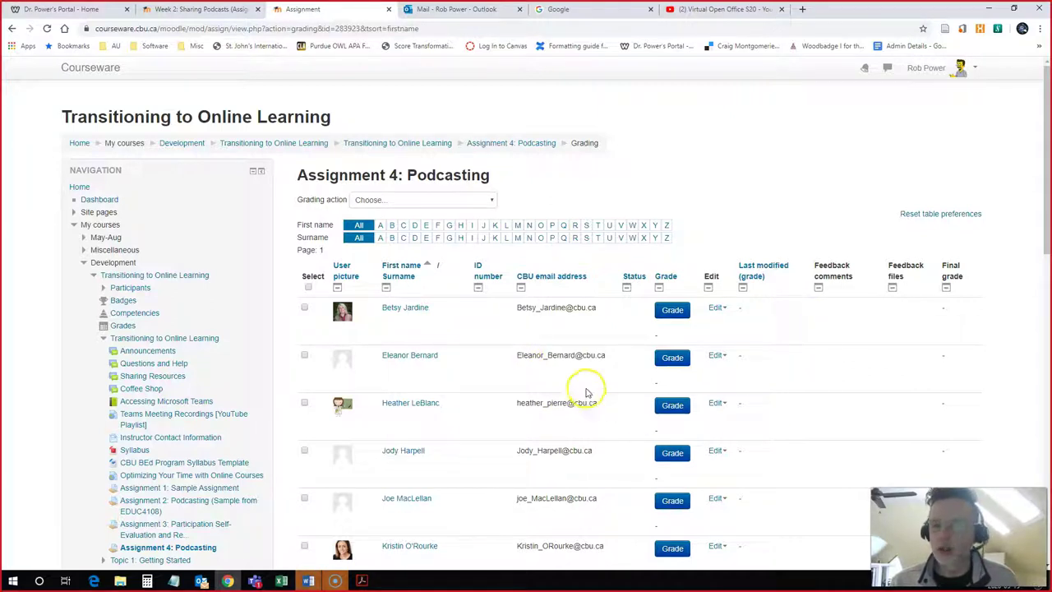
click(672, 310)
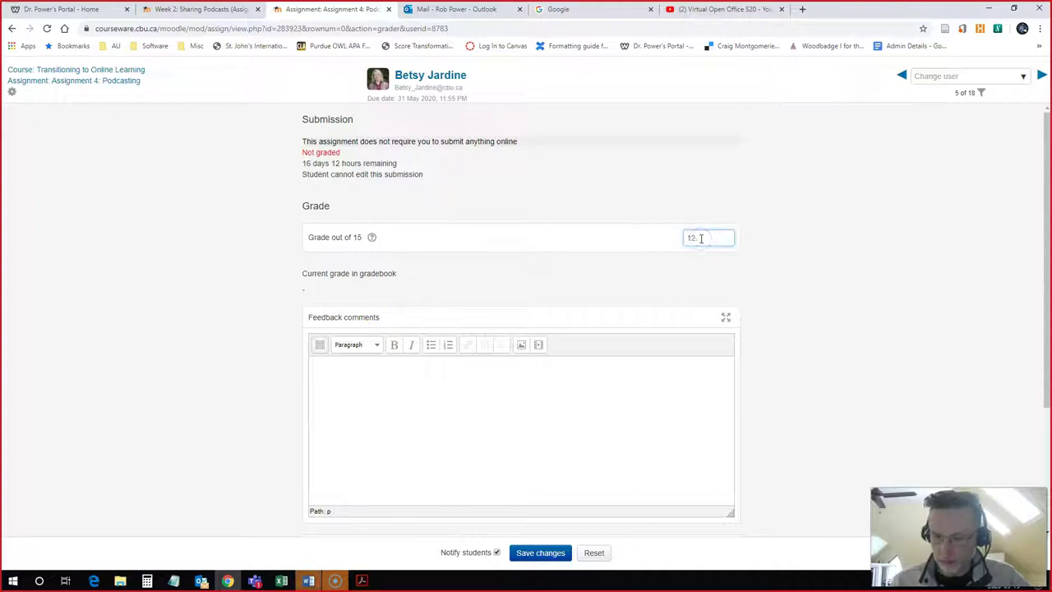
click(701, 237)
text(12.75)
click(405, 395)
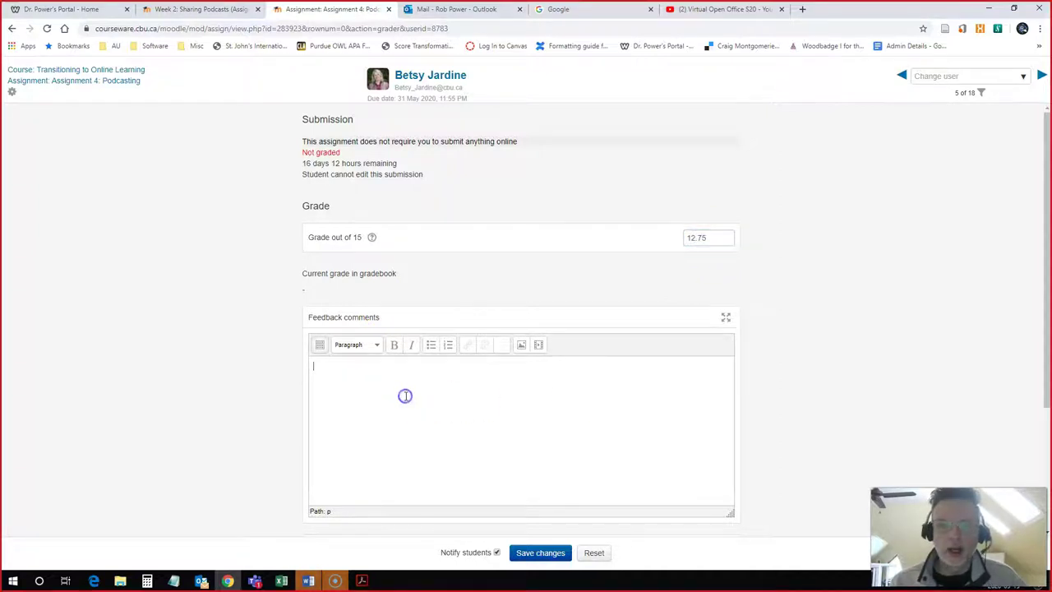
Add the student's EDUC4108 A2 Rubric - DEMO PDF from the A2 folder to the feedback files and save the grading changes.
scroll(255, 386, down, 3)
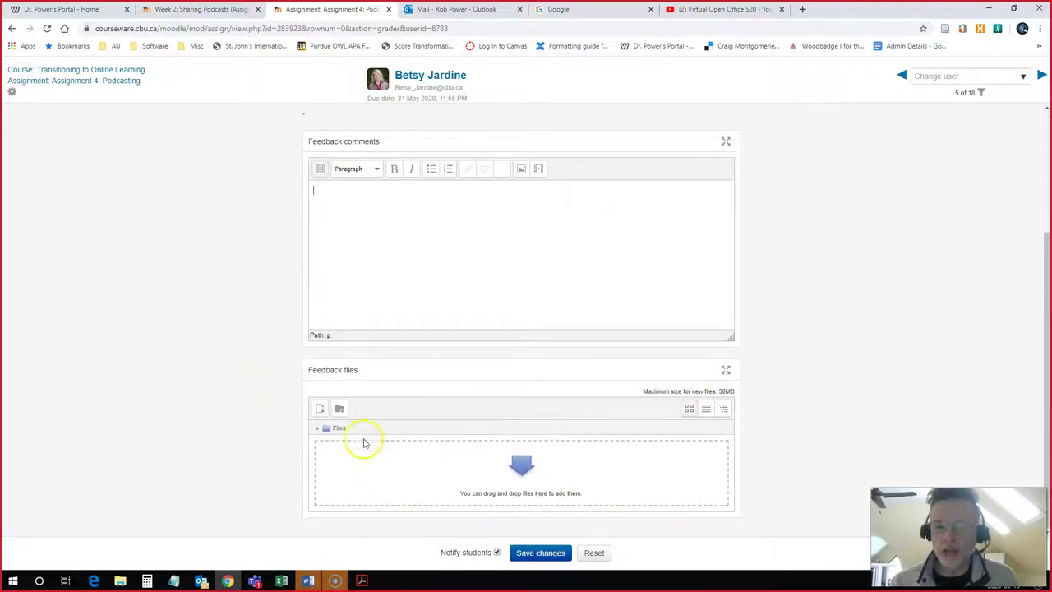
click(120, 580)
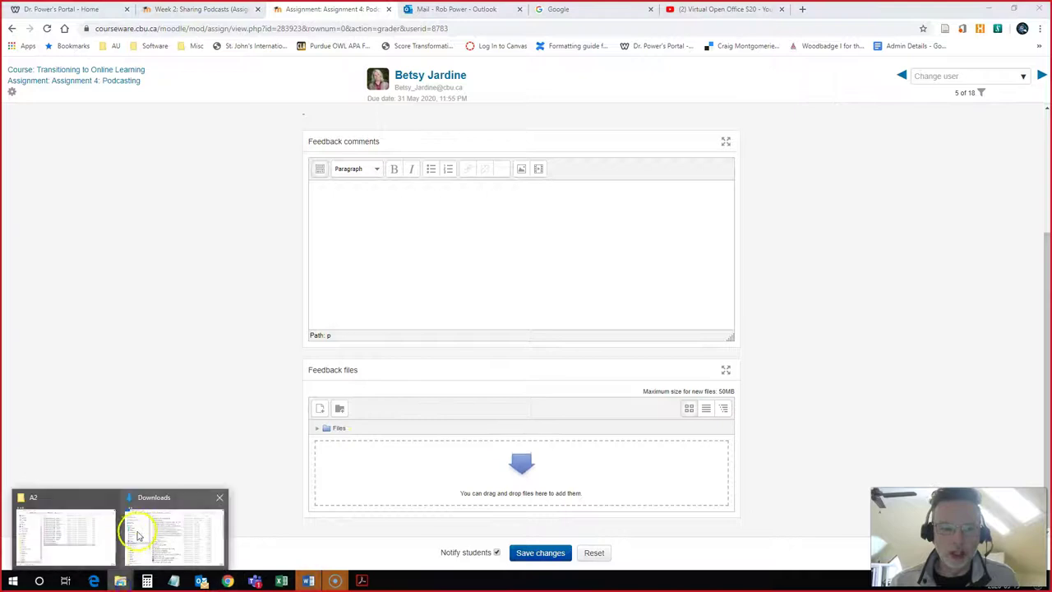
click(100, 534)
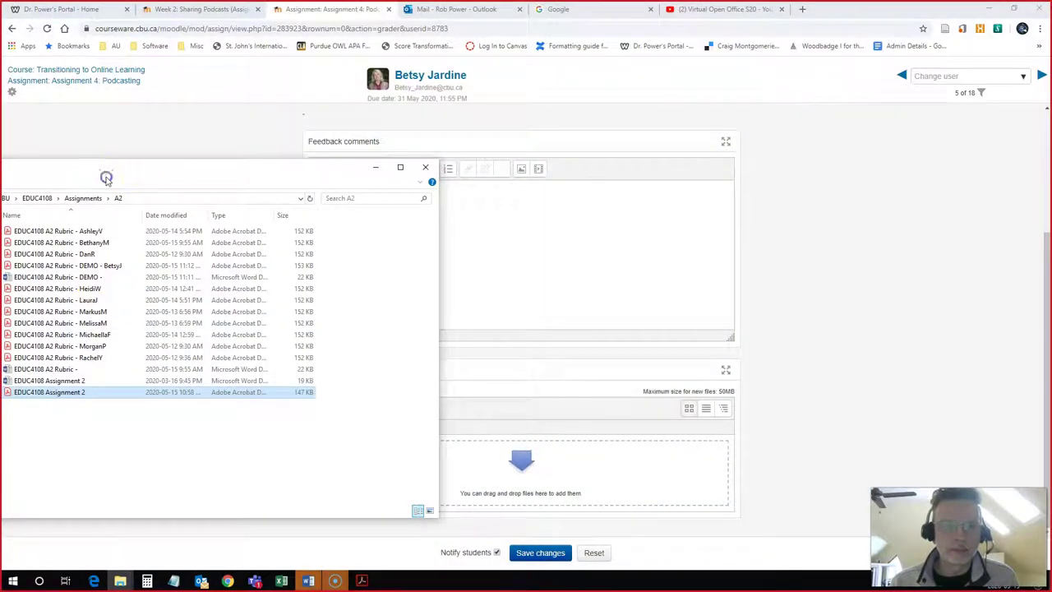
drag(129, 170, 126, 69)
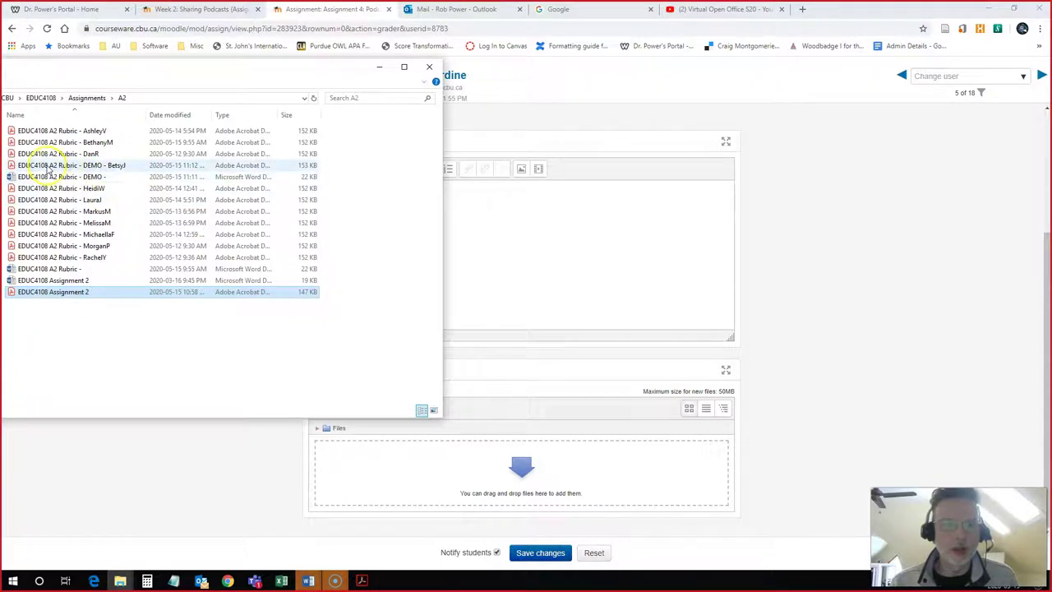
drag(49, 166, 515, 486)
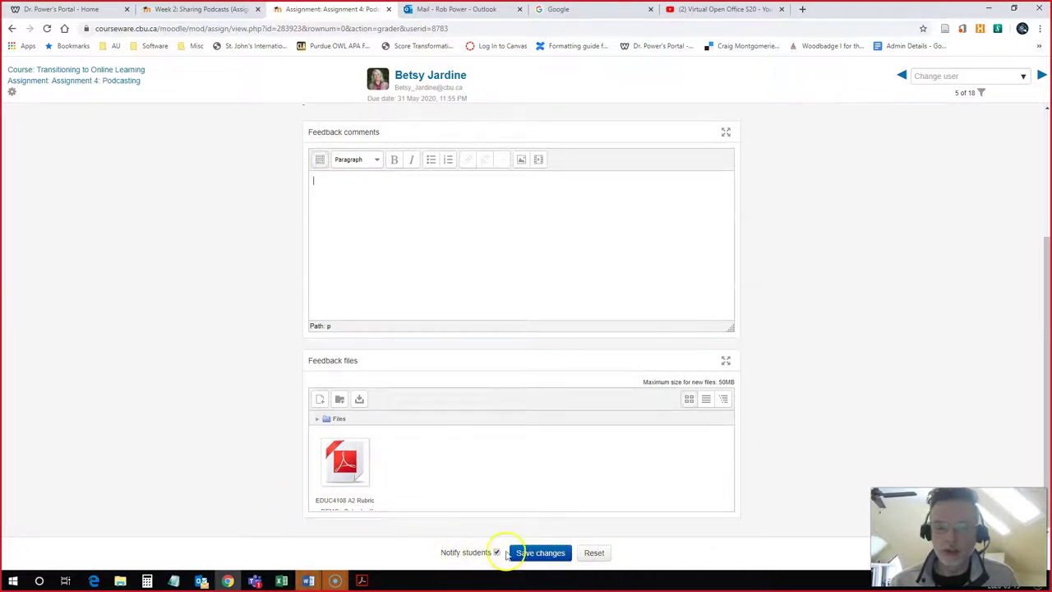
click(540, 553)
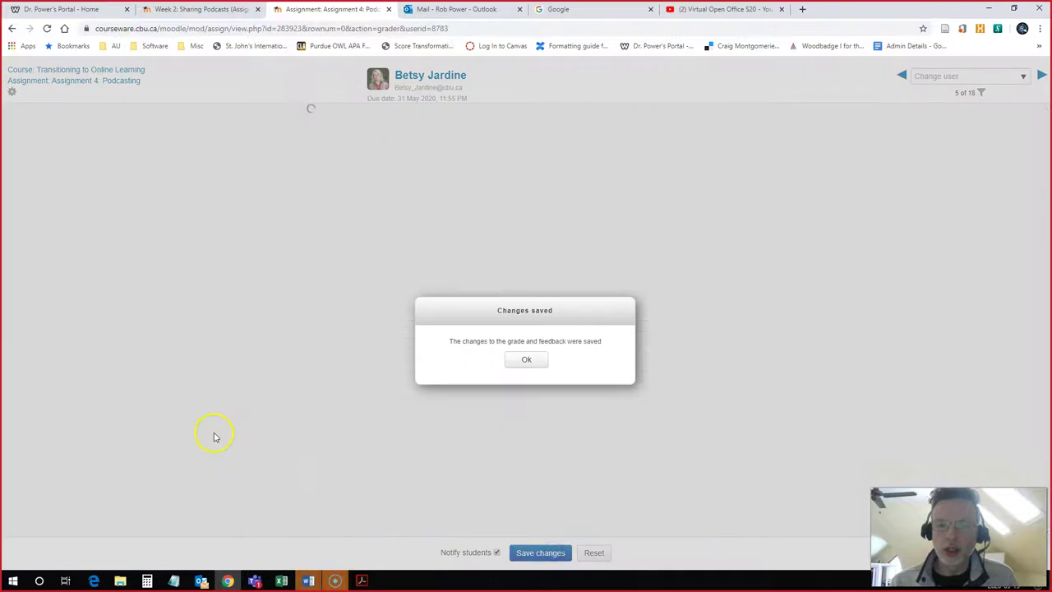
click(523, 362)
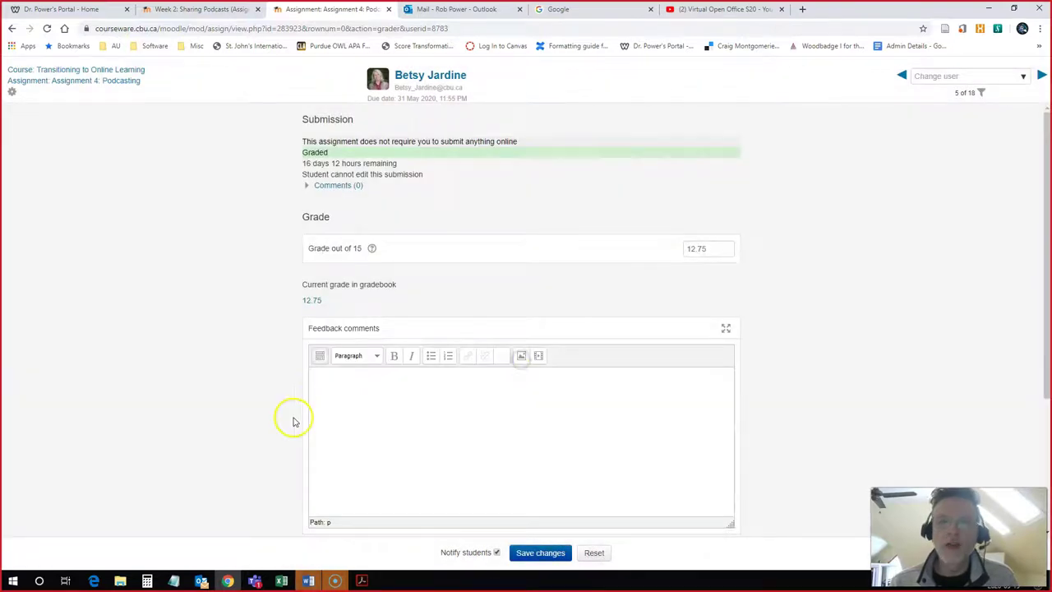